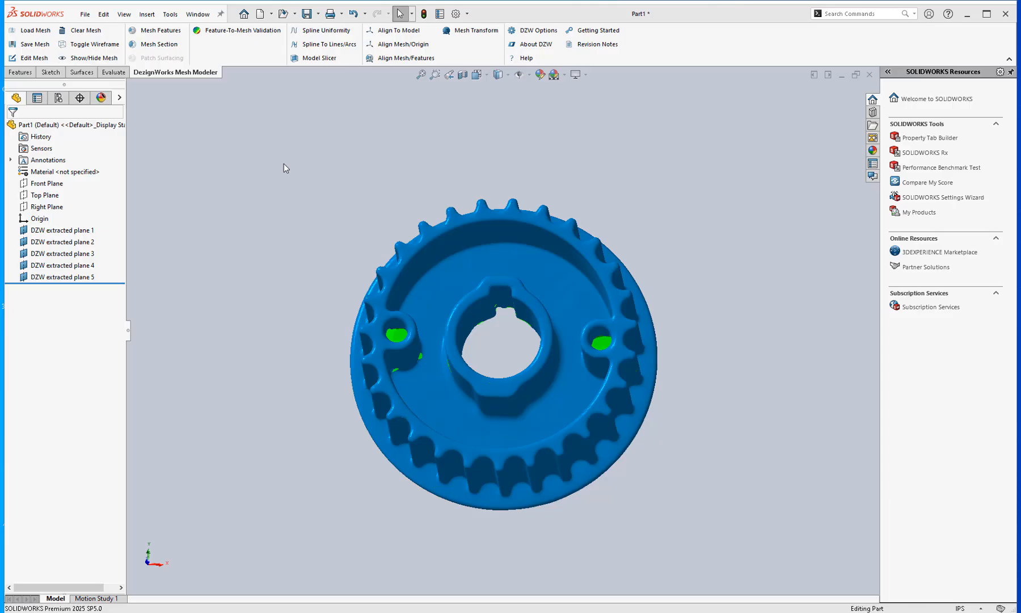
# - Start mesh feature extraction on the scanned pulley mesh
pyautogui.moveTo(288, 216); pyautogui.dragTo(295, 148, button='middle')
pyautogui.scroll(1, 295, 149)
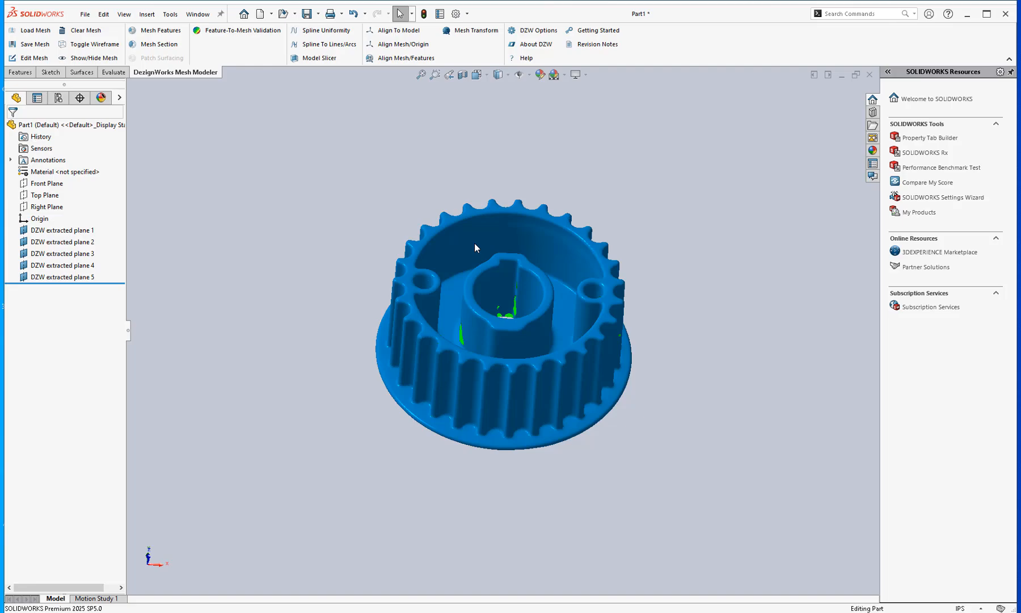
pyautogui.moveTo(546, 329); pyautogui.dragTo(554, 263, button='middle')
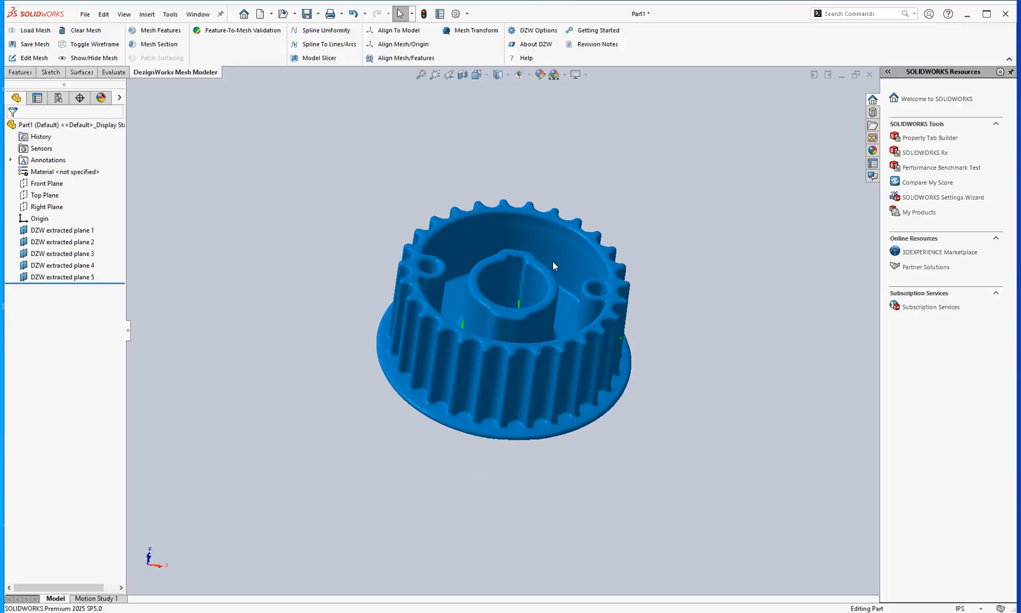
pyautogui.scroll(-2, 536, 363)
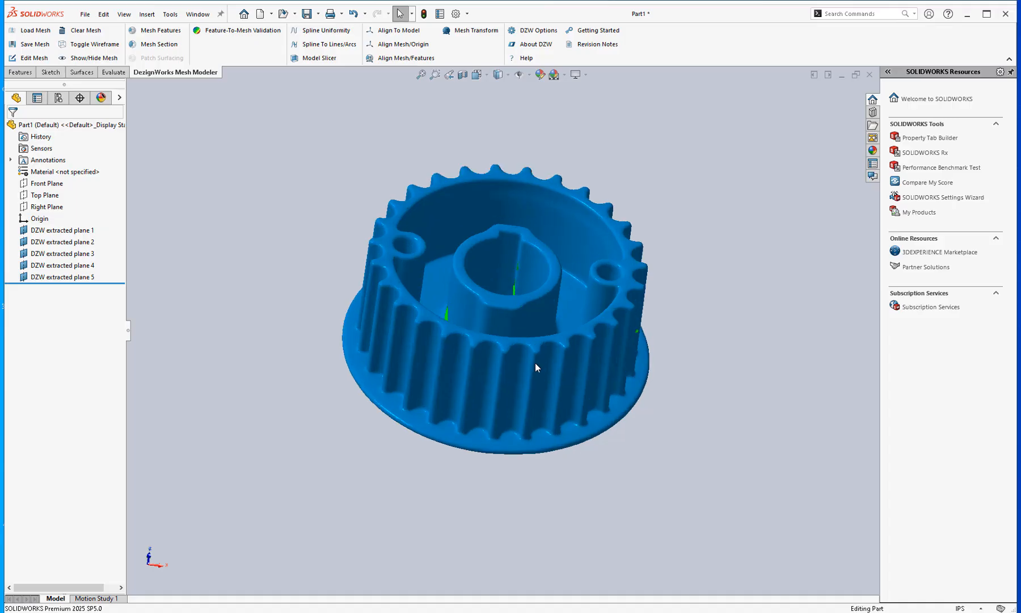
pyautogui.scroll(2, 535, 363)
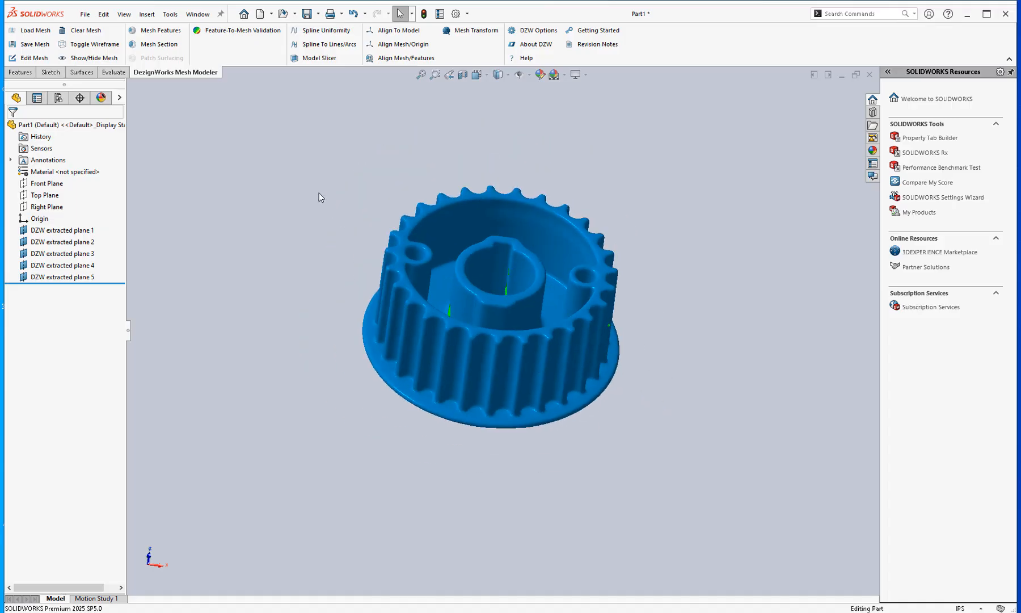
pyautogui.click(152, 30)
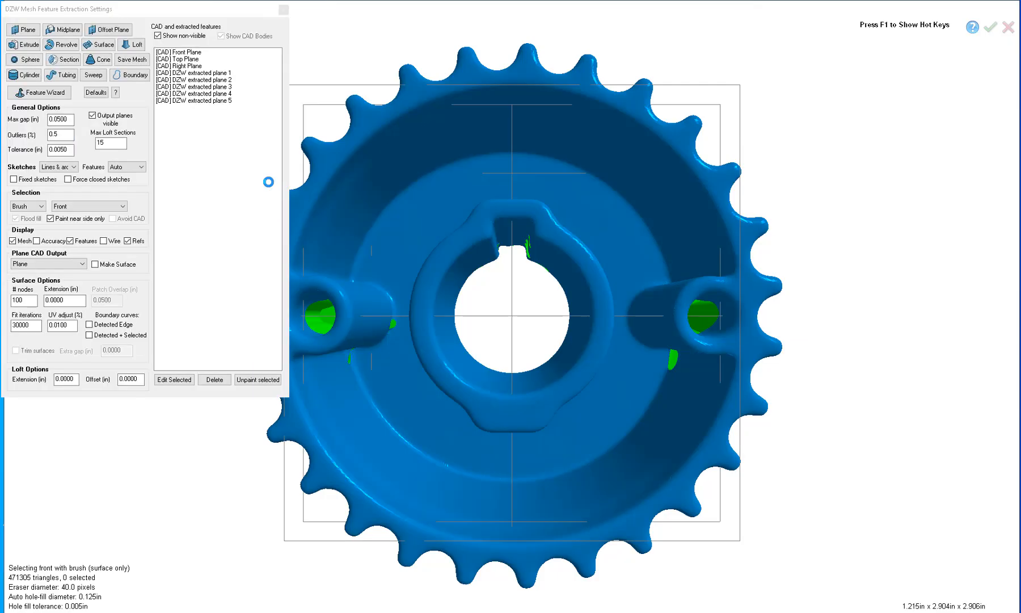
# - Run the Feature Wizard search for extrudes, cylinders and cones on the mesh, using the Front Plane as reference
pyautogui.moveTo(307, 196); pyautogui.dragTo(673, 399, button='middle')
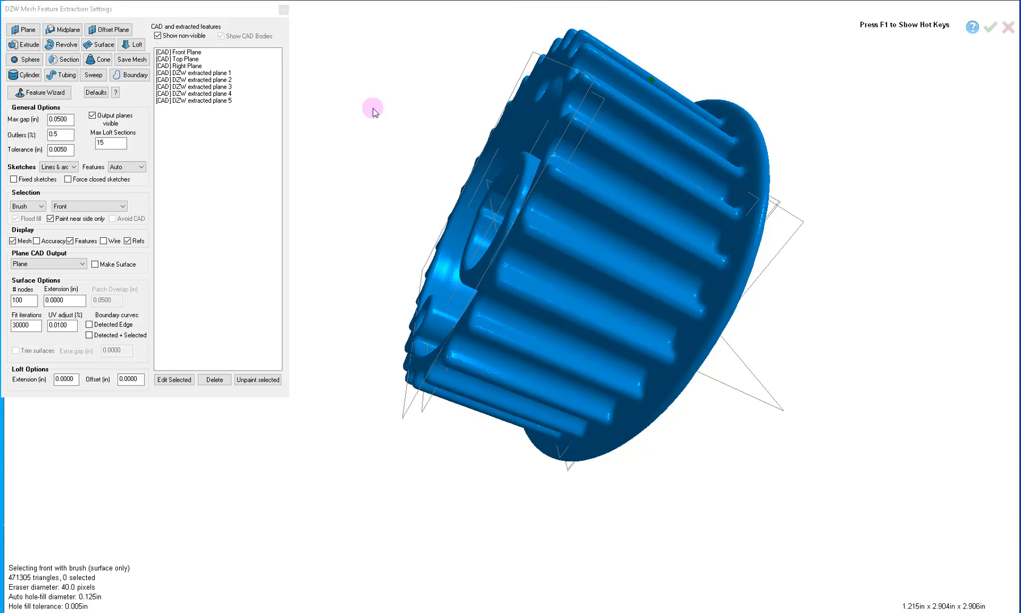
pyautogui.click(194, 52)
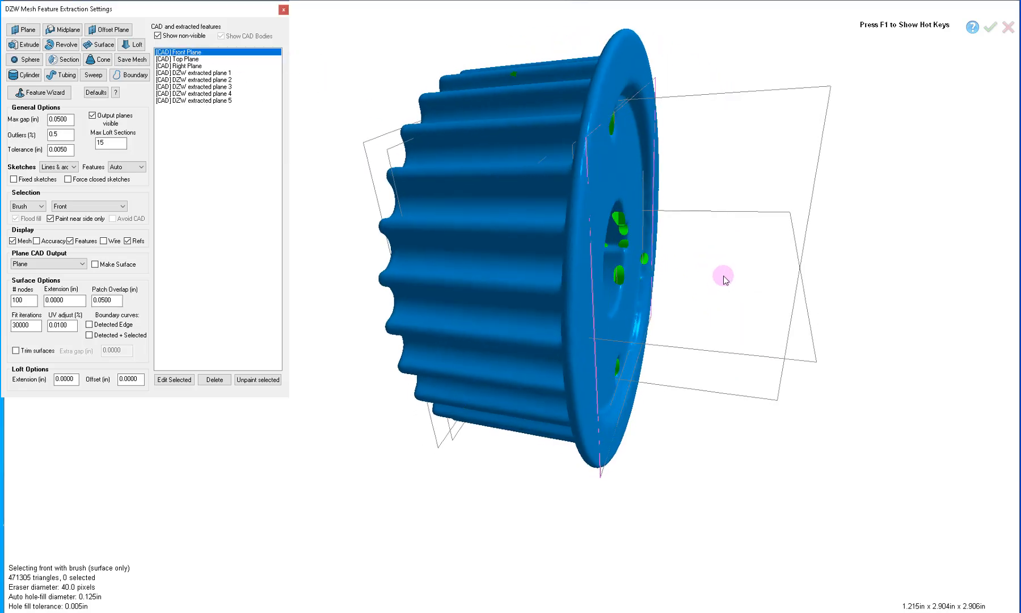
pyautogui.moveTo(672, 267); pyautogui.dragTo(439, 183, button='middle')
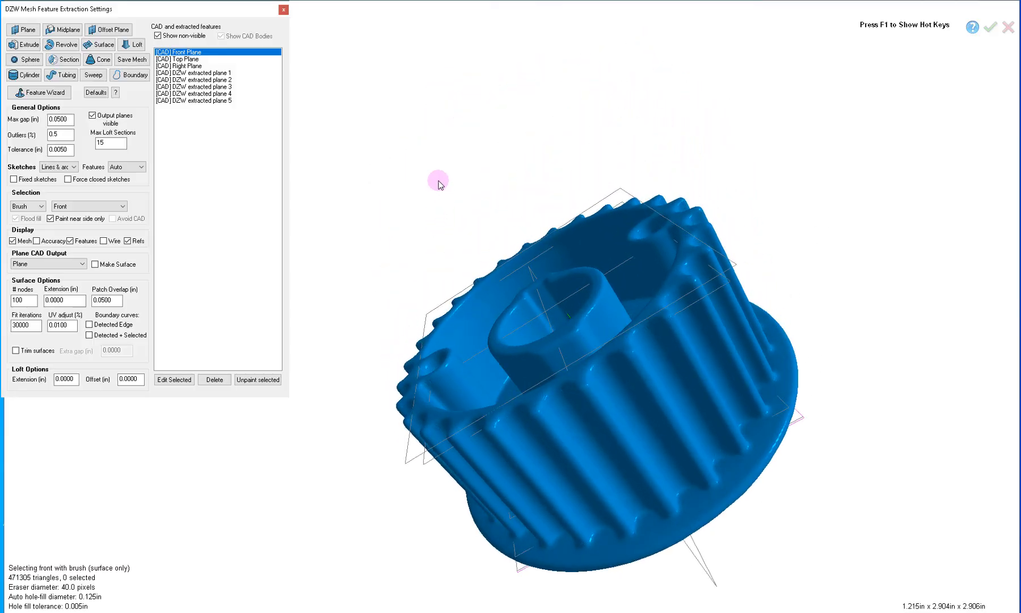
pyautogui.click(64, 95)
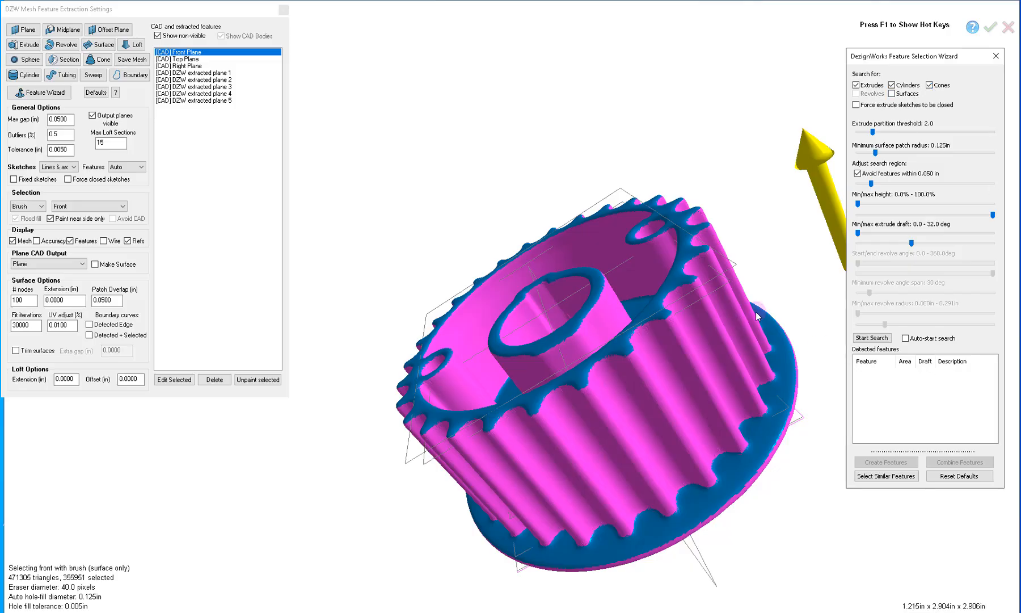
pyautogui.moveTo(766, 347); pyautogui.dragTo(682, 212, button='middle')
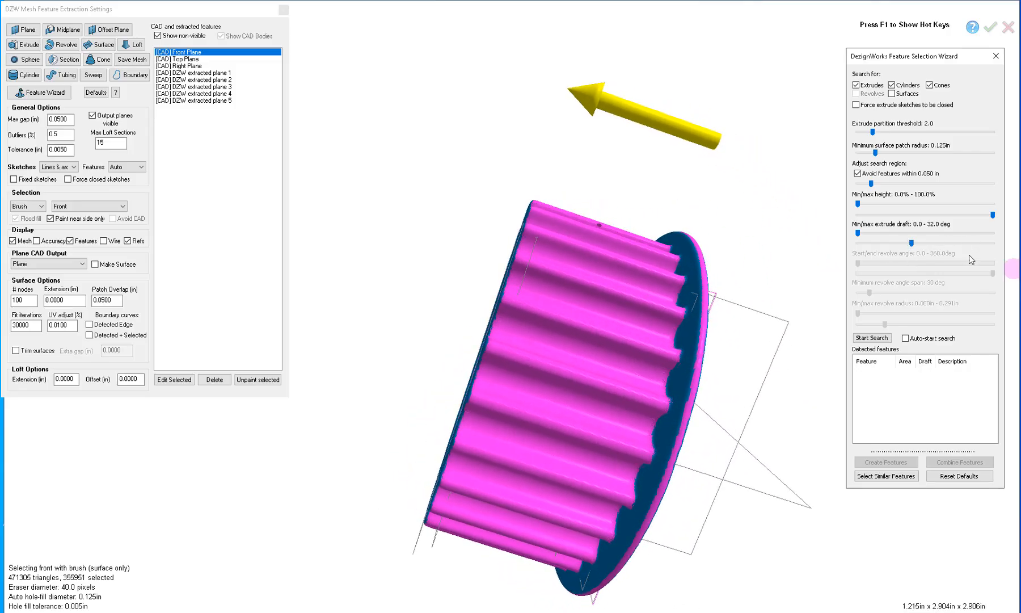
pyautogui.click(871, 338)
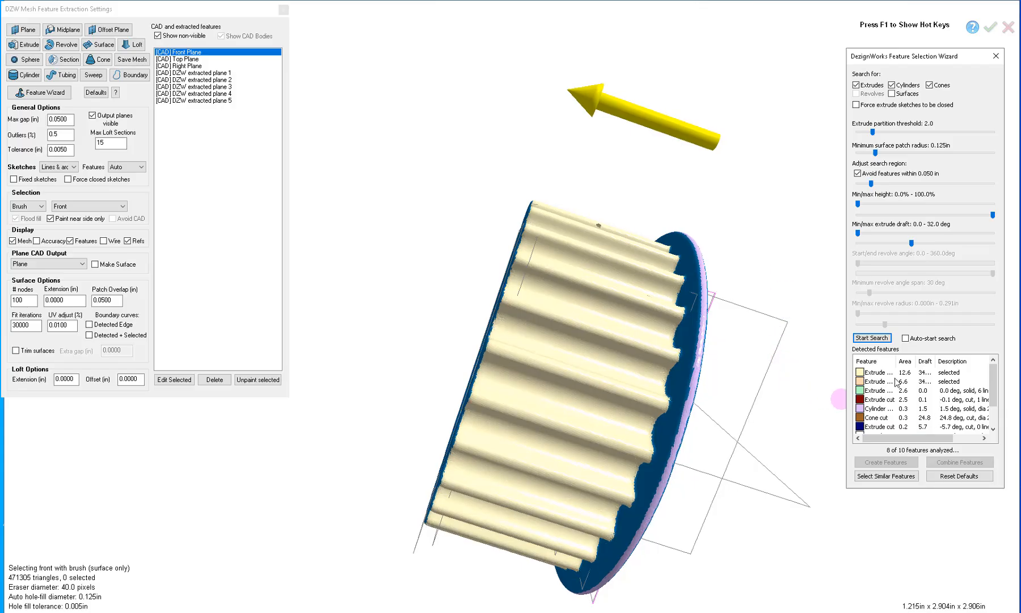
# - Create a solid cylinder for the base flange from its detected rim and a painted spot on its tooth-side face, starting at the Front Plane
pyautogui.moveTo(993, 390); pyautogui.dragTo(995, 408)
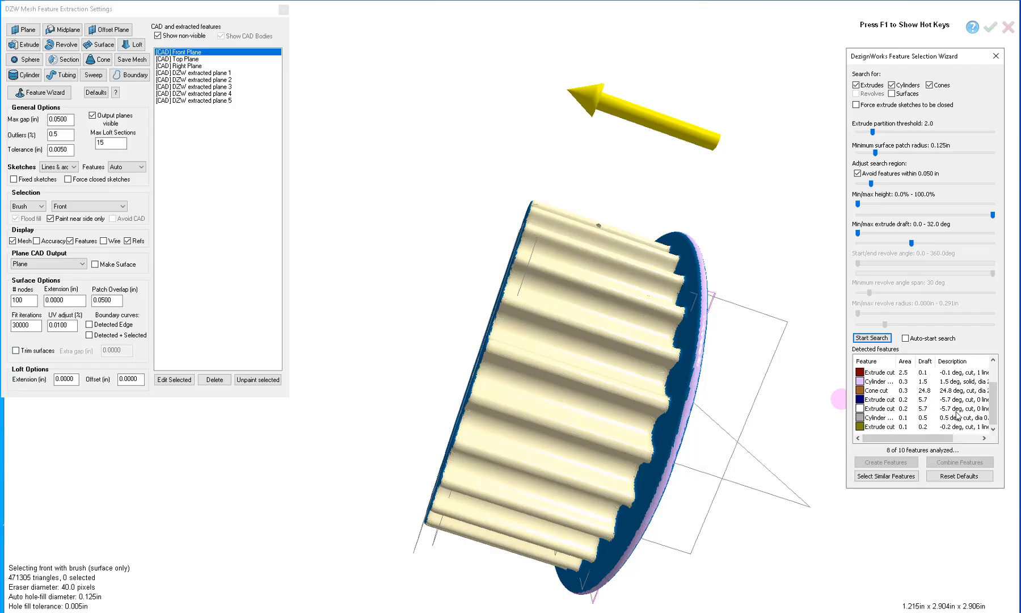
pyautogui.moveTo(946, 443)
pyautogui.mouseDown()
pyautogui.moveTo(974, 443)
pyautogui.moveTo(935, 438)
pyautogui.mouseUp()
pyautogui.moveTo(799, 404)
pyautogui.mouseDown(button='middle')
pyautogui.moveTo(779, 379)
pyautogui.moveTo(748, 281)
pyautogui.moveTo(730, 326)
pyautogui.moveTo(580, 273)
pyautogui.moveTo(634, 245)
pyautogui.moveTo(658, 255)
pyautogui.moveTo(700, 298)
pyautogui.moveTo(702, 337)
pyautogui.moveTo(709, 326)
pyautogui.moveTo(544, 108)
pyautogui.mouseUp(button='middle')
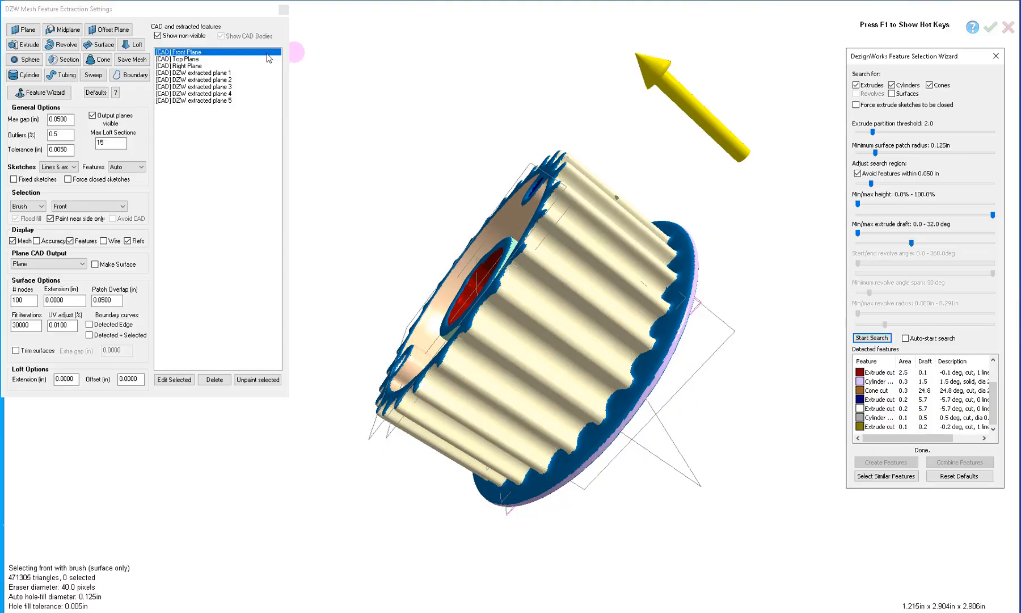
pyautogui.moveTo(351, 146); pyautogui.dragTo(562, 236, button='middle')
pyautogui.moveTo(622, 259); pyautogui.dragTo(775, 383, button='middle')
pyautogui.click(874, 381)
pyautogui.moveTo(804, 347); pyautogui.dragTo(665, 367, button='middle')
pyautogui.scroll(5, 756, 301)
pyautogui.scroll(-5, 713, 375)
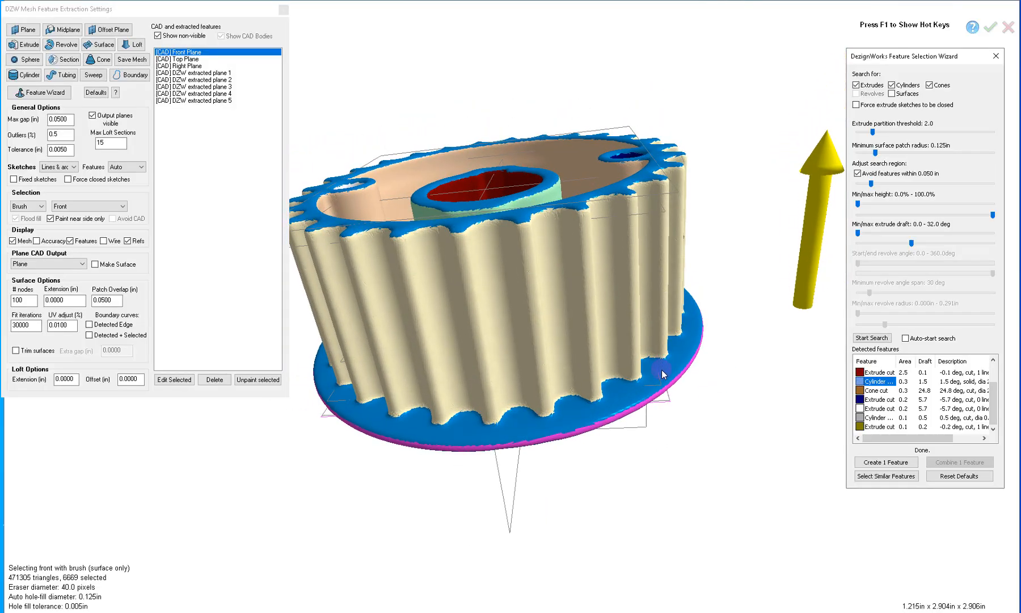
pyautogui.click(664, 368)
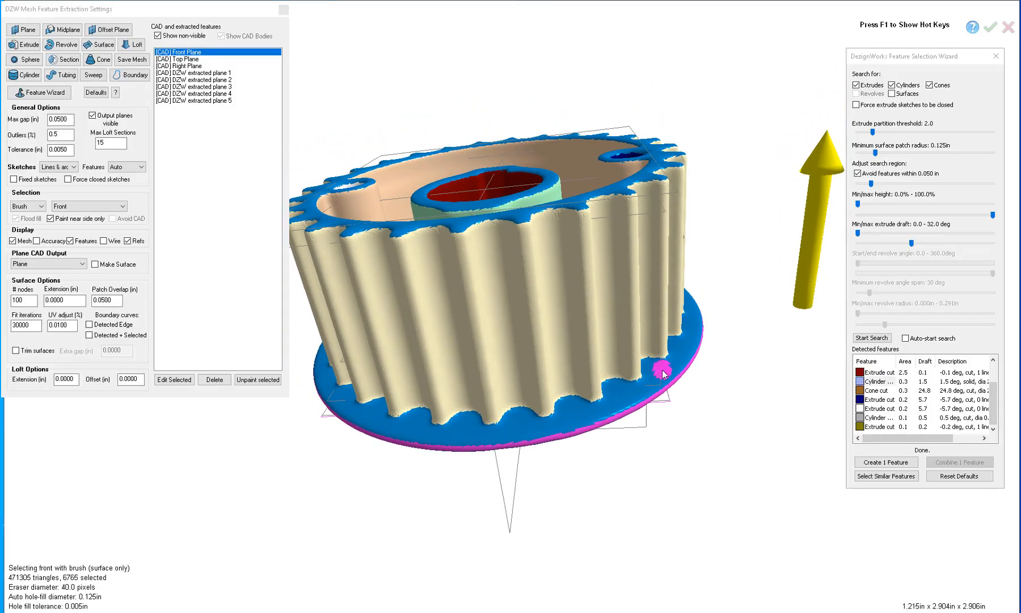
pyautogui.click(29, 76)
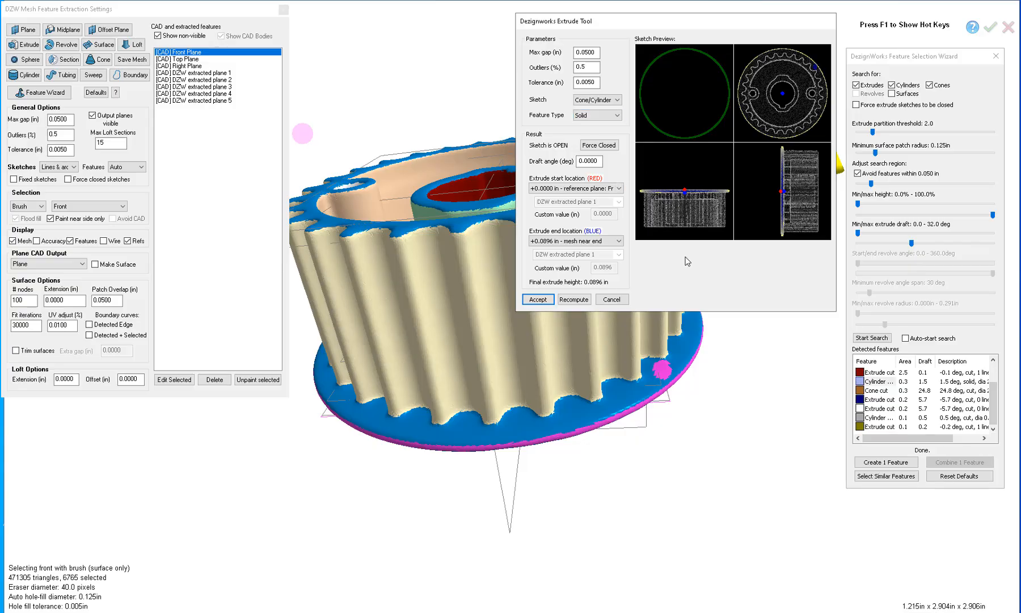
pyautogui.click(538, 299)
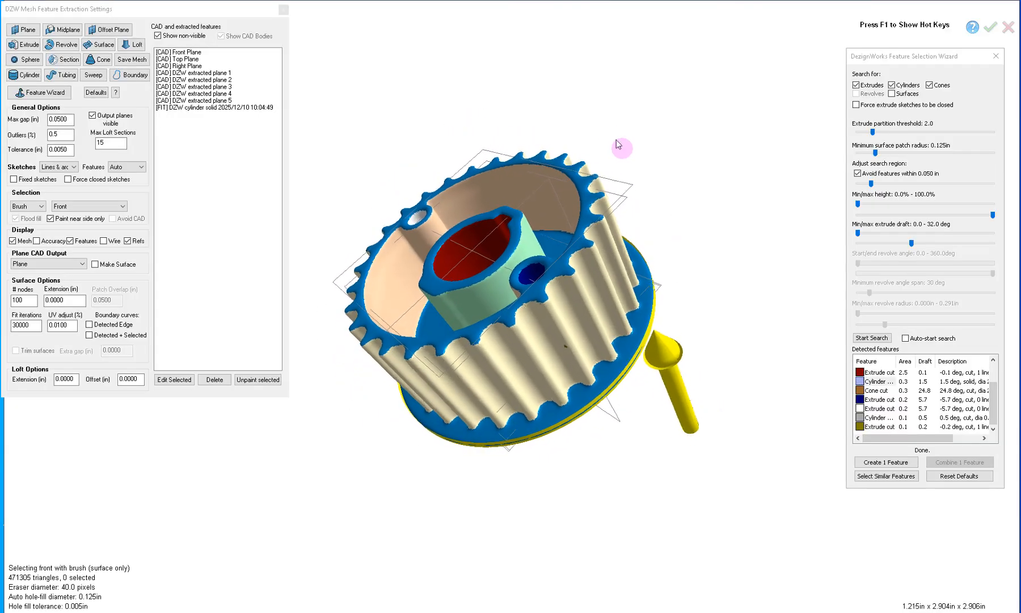
# - Extrude the toothed outer profile as a solid from DZW extracted plane 2, painting a spot on the top rim to include its height
pyautogui.click(224, 80)
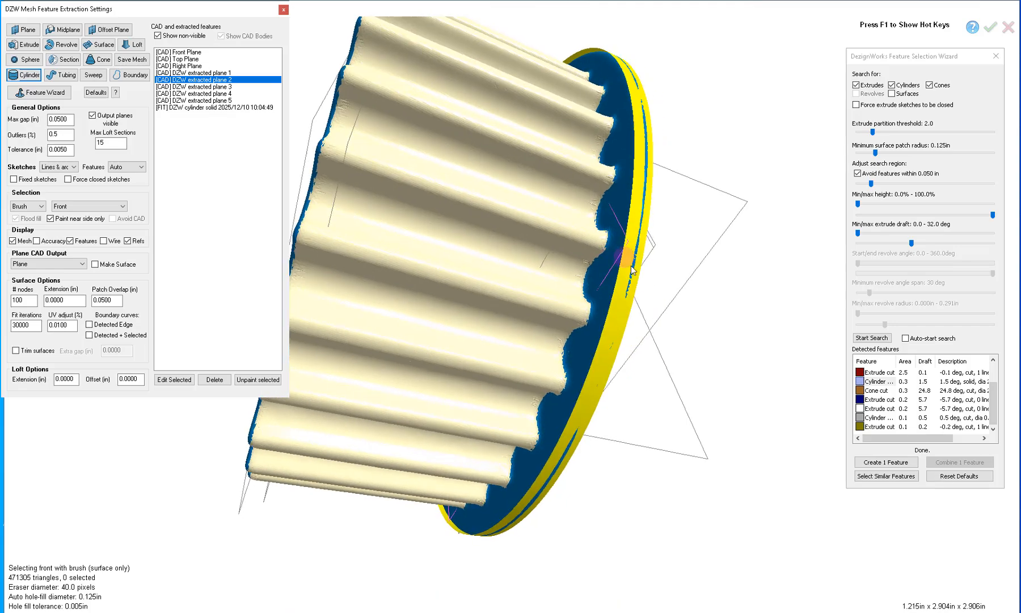
pyautogui.moveTo(992, 403); pyautogui.dragTo(991, 368)
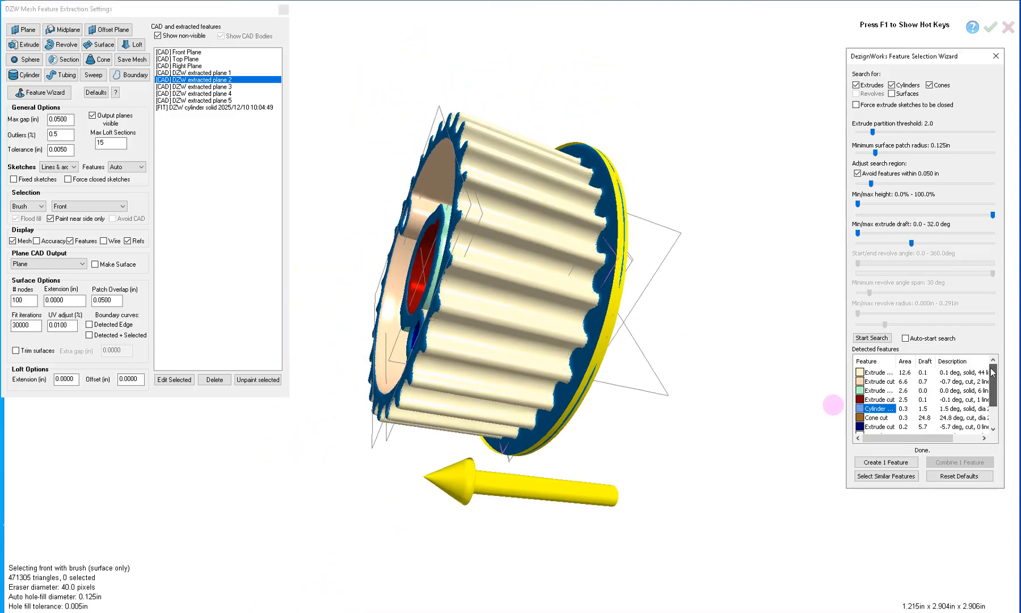
pyautogui.click(862, 373)
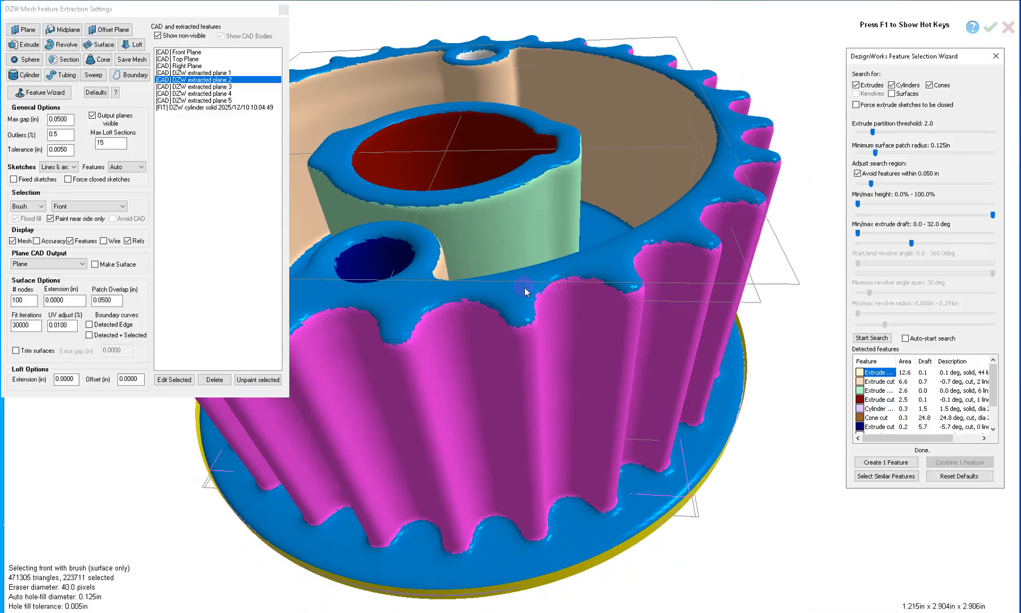
pyautogui.click(520, 291)
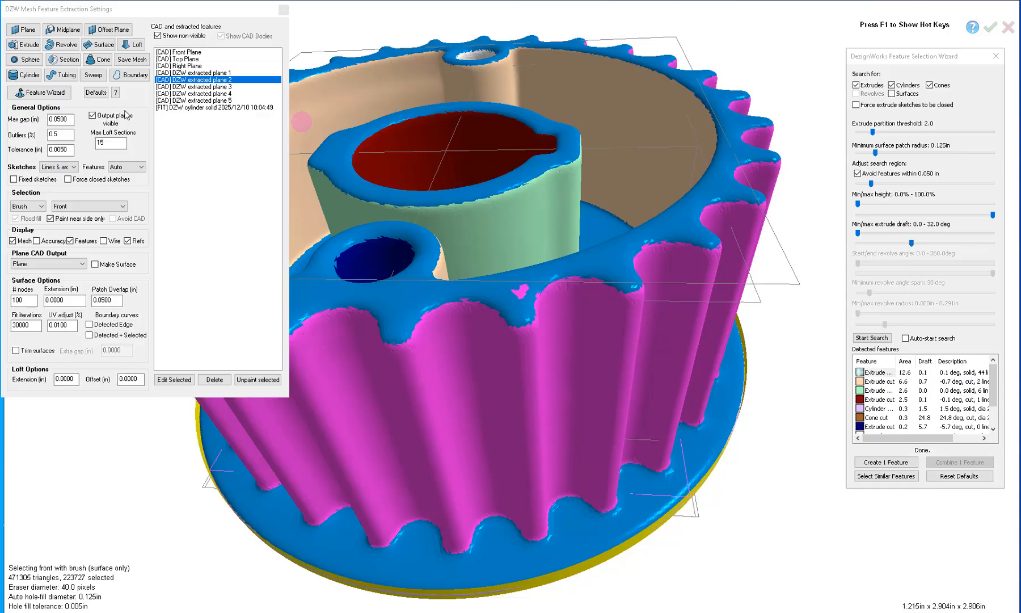
pyautogui.click(24, 47)
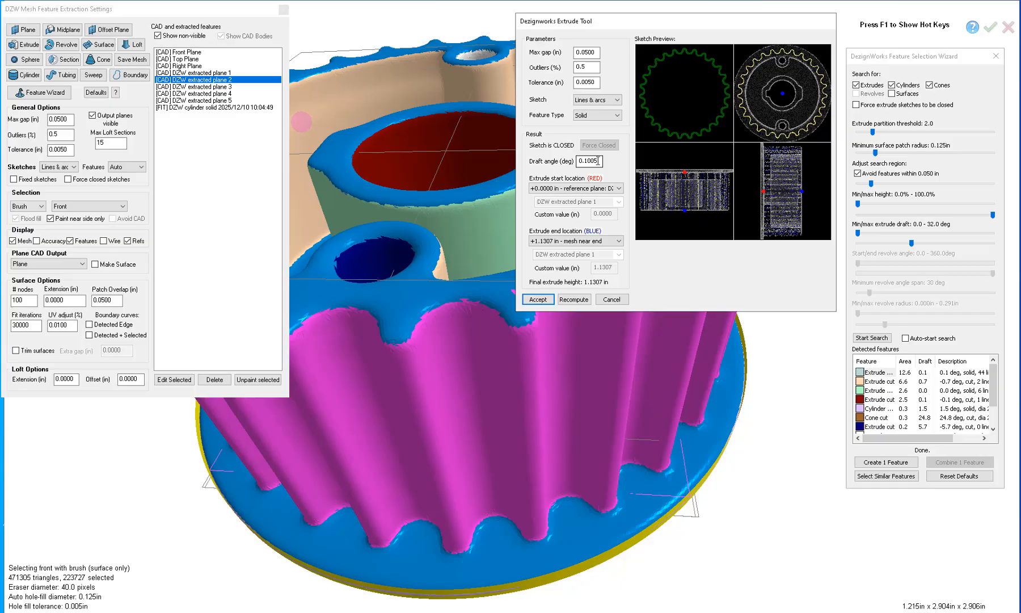
pyautogui.click(548, 300)
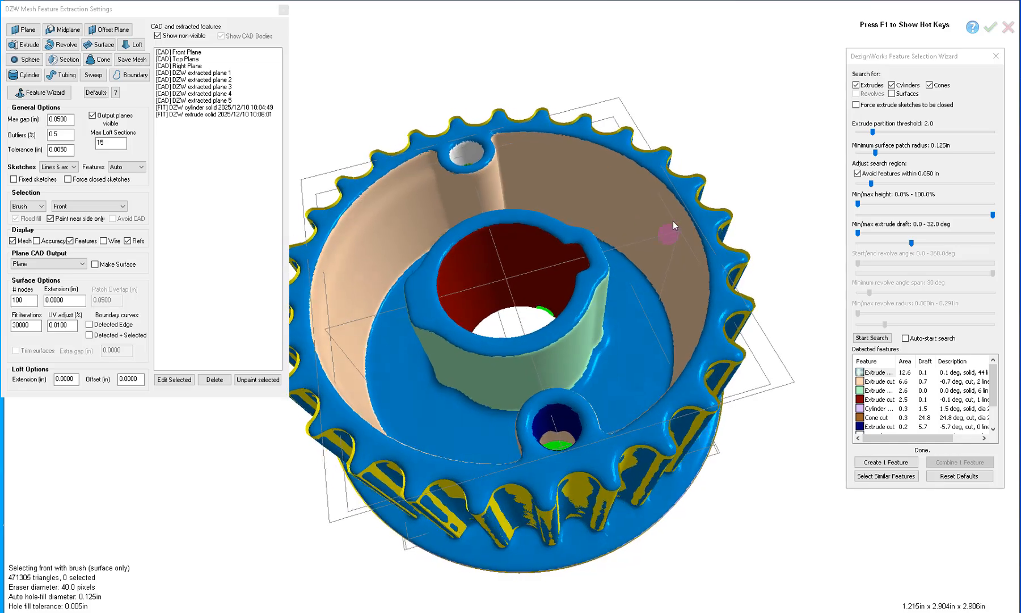
# - Create an extrude cut for the inner pocket from DZW extracted plane 3, using the detected pocket walls and a painted spot on the top rim
pyautogui.click(228, 87)
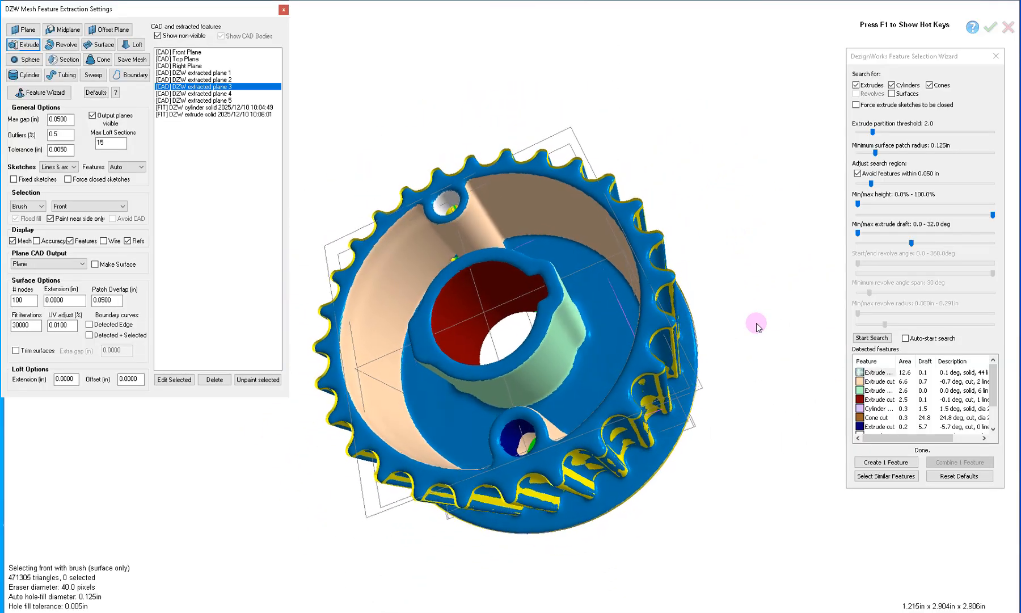
pyautogui.click(862, 384)
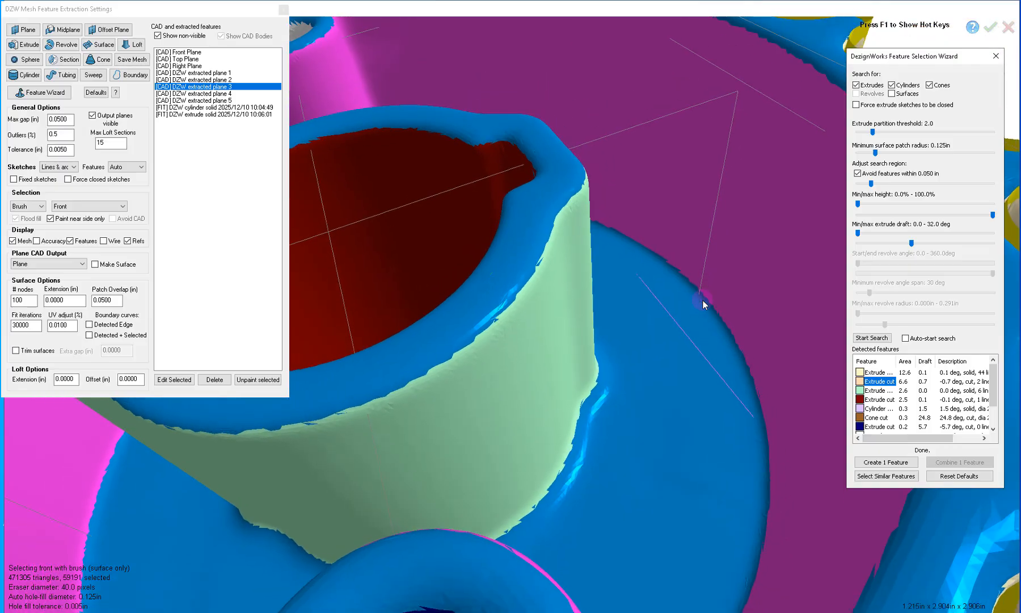
pyautogui.scroll(4, 703, 300)
pyautogui.moveTo(703, 300); pyautogui.dragTo(727, 294, button='middle')
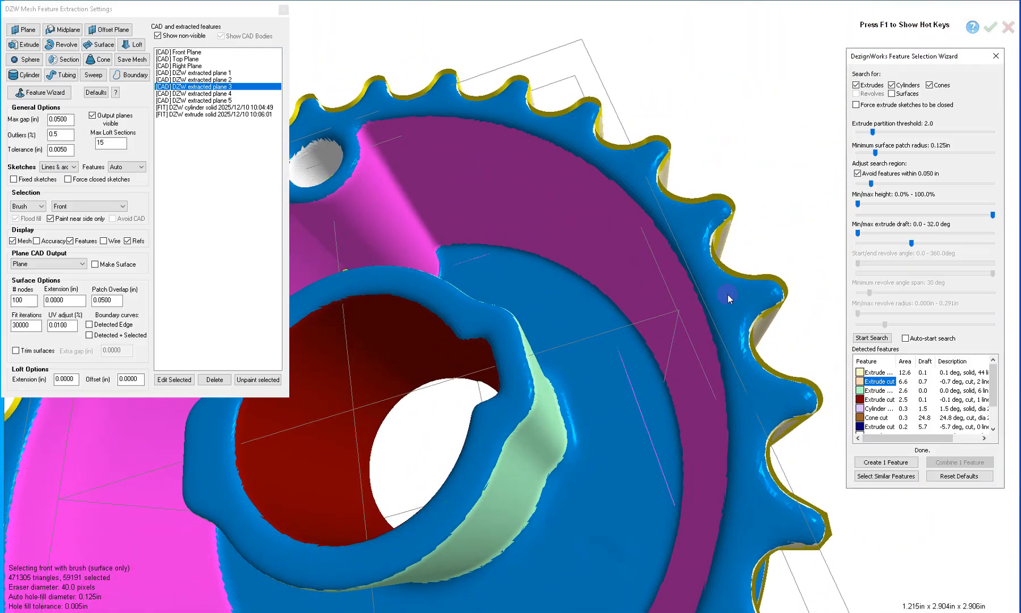
pyautogui.click(727, 293)
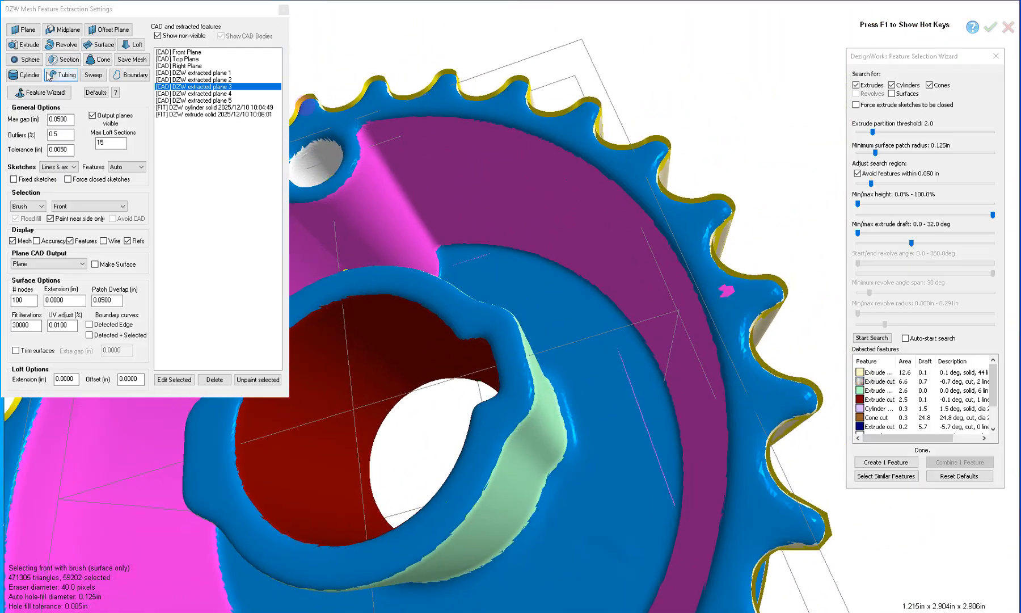
pyautogui.click(26, 49)
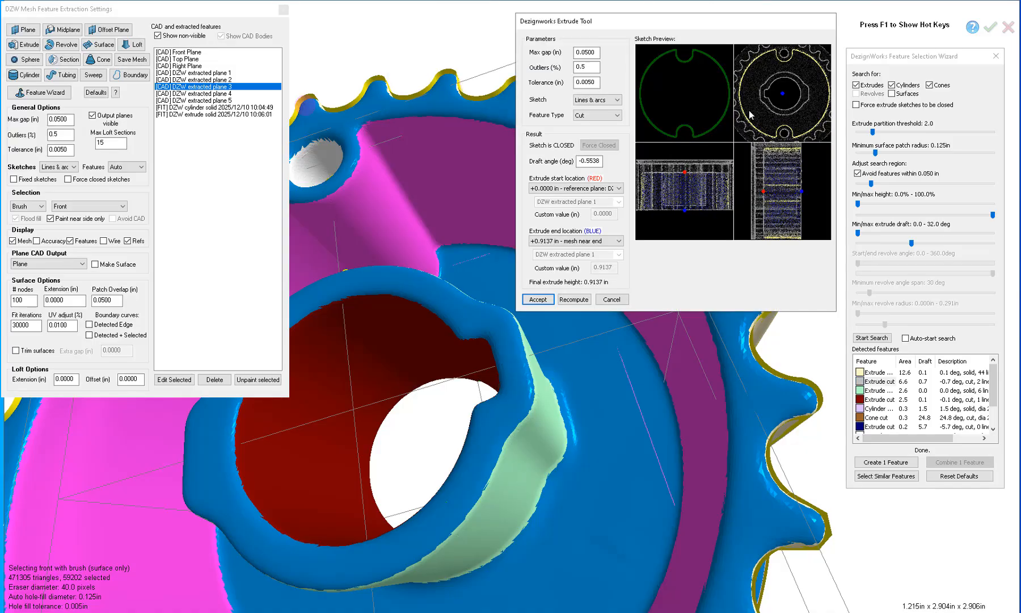
pyautogui.click(538, 300)
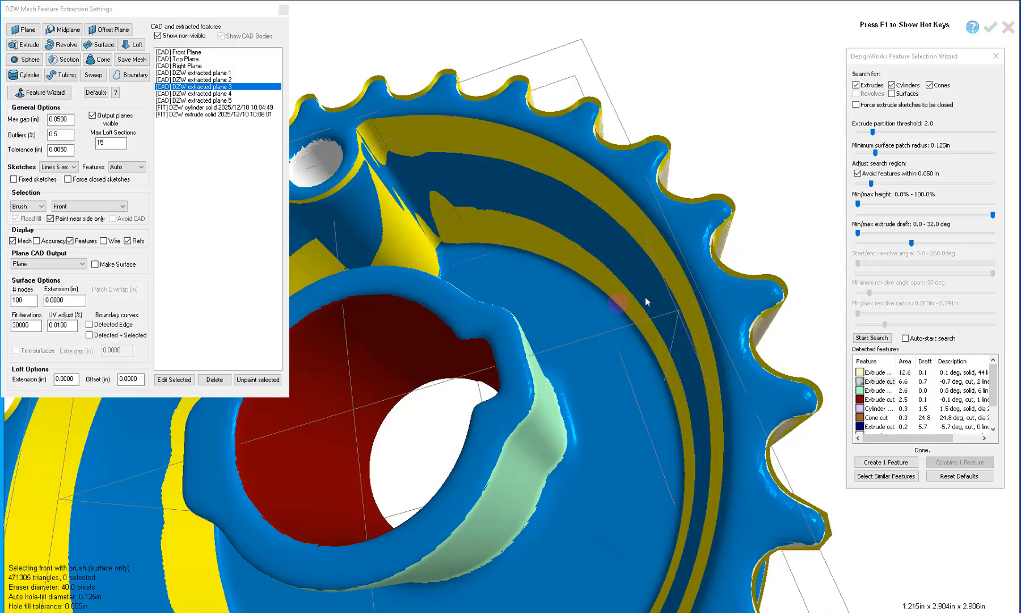
# - Accept the extracted features to build them in the part, and hide the mesh
pyautogui.click(990, 30)
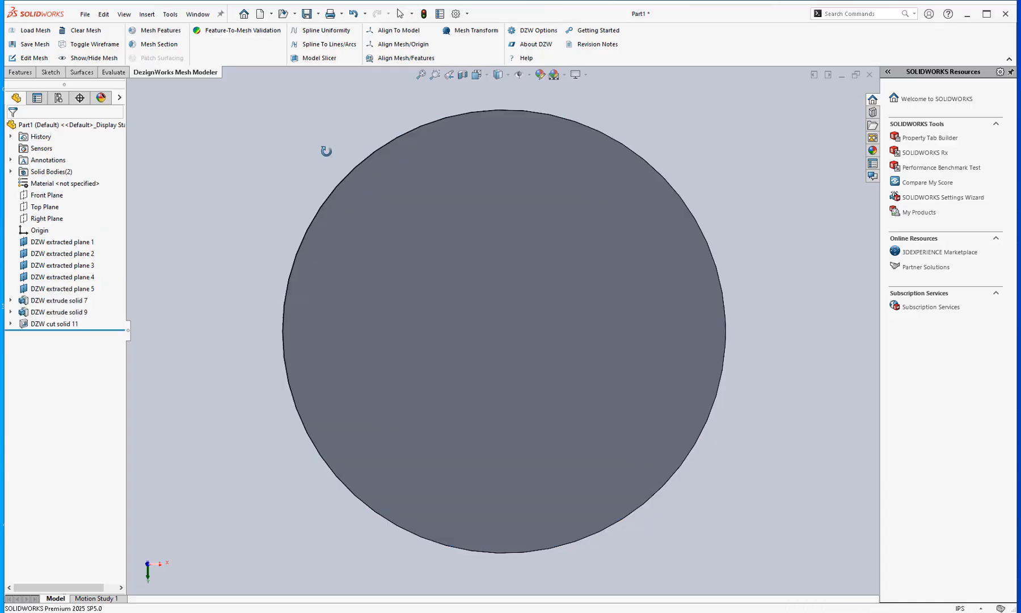
pyautogui.click(88, 58)
pyautogui.moveTo(263, 187); pyautogui.dragTo(370, 278, button='middle')
pyautogui.moveTo(745, 455); pyautogui.dragTo(370, 379, button='middle')
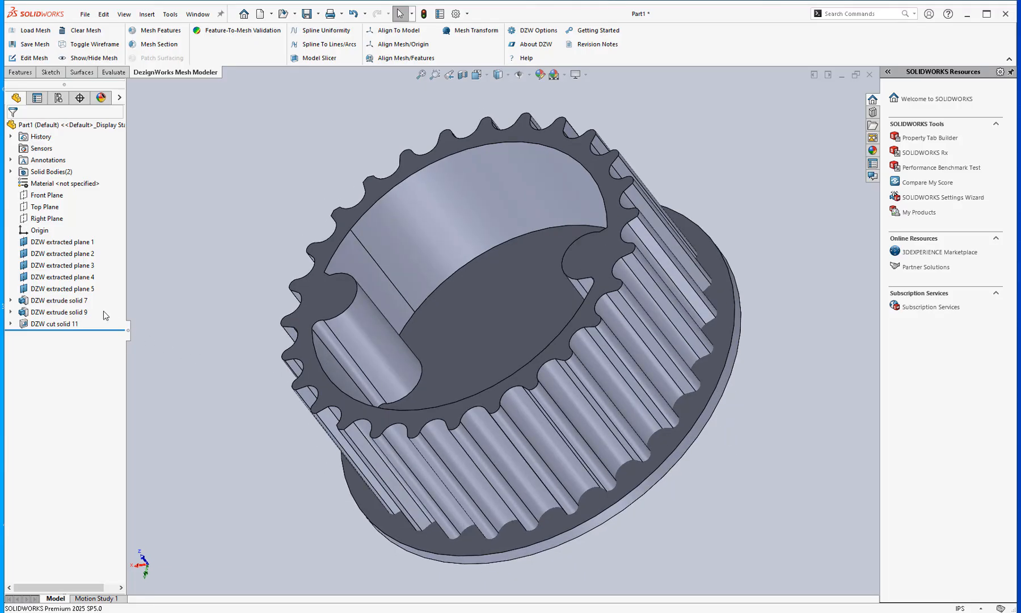
# - Examine the cylinder sketch under the flange's extrude feature
pyautogui.click(11, 300)
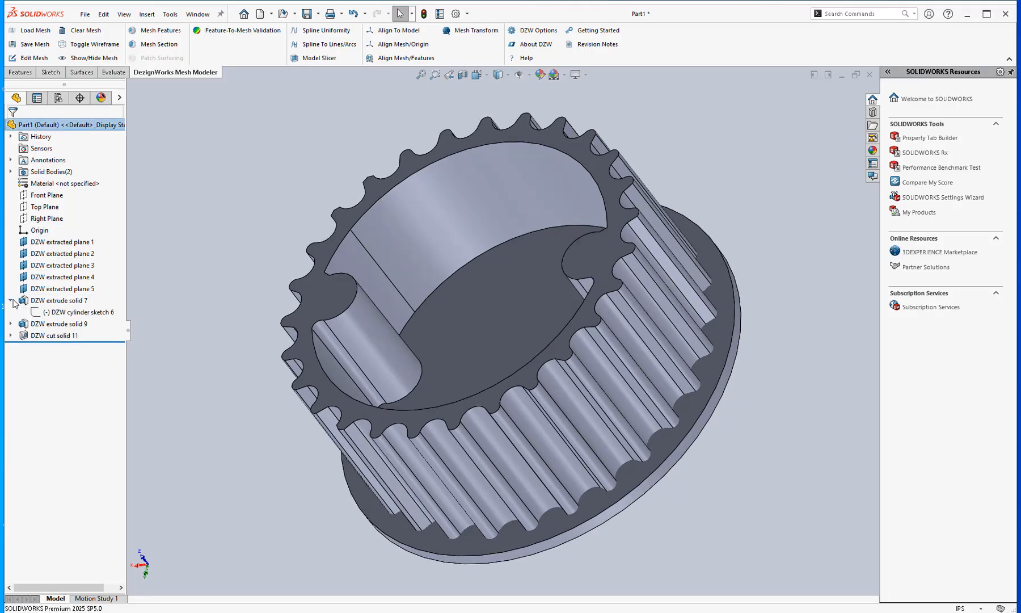
pyautogui.click(69, 313)
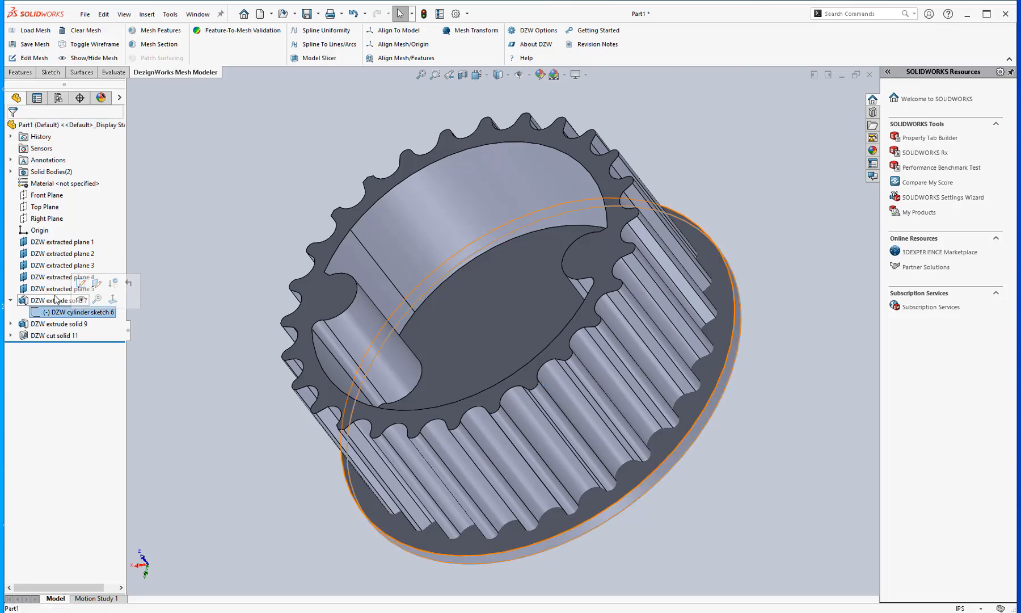
pyautogui.moveTo(276, 463)
pyautogui.mouseDown(button='middle')
pyautogui.moveTo(287, 430)
pyautogui.moveTo(320, 416)
pyautogui.moveTo(320, 452)
pyautogui.mouseUp(button='middle')
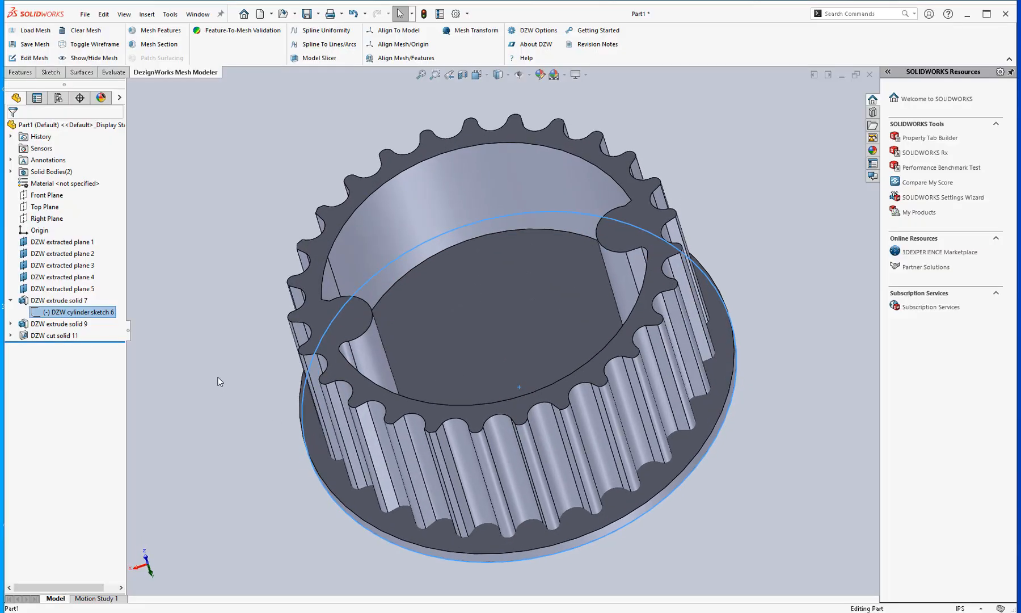
pyautogui.click(210, 369)
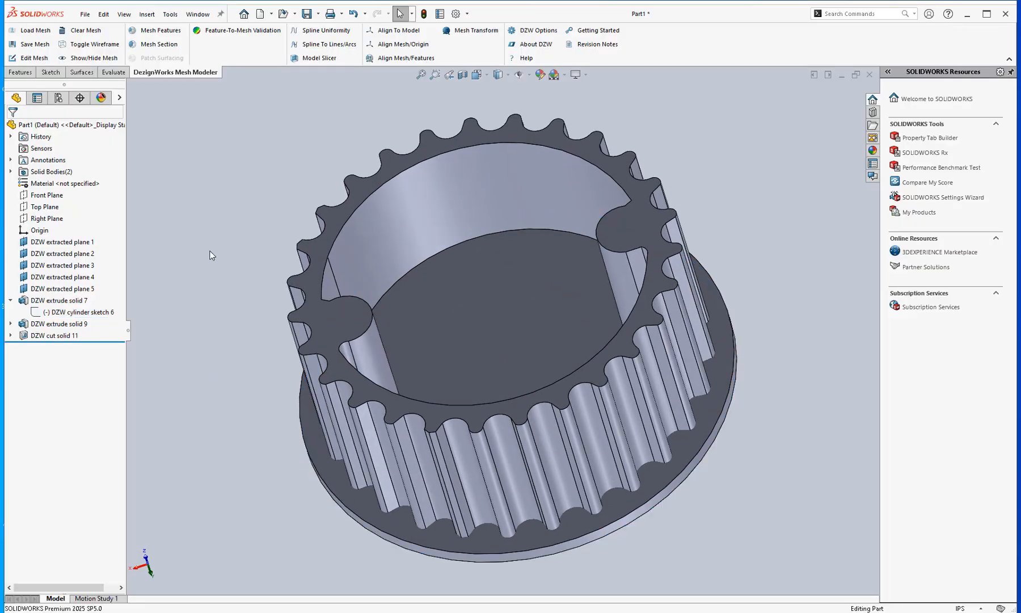
# - Reopen mesh feature extraction and hide the existing CAD bodies so the full mesh shows
pyautogui.click(155, 31)
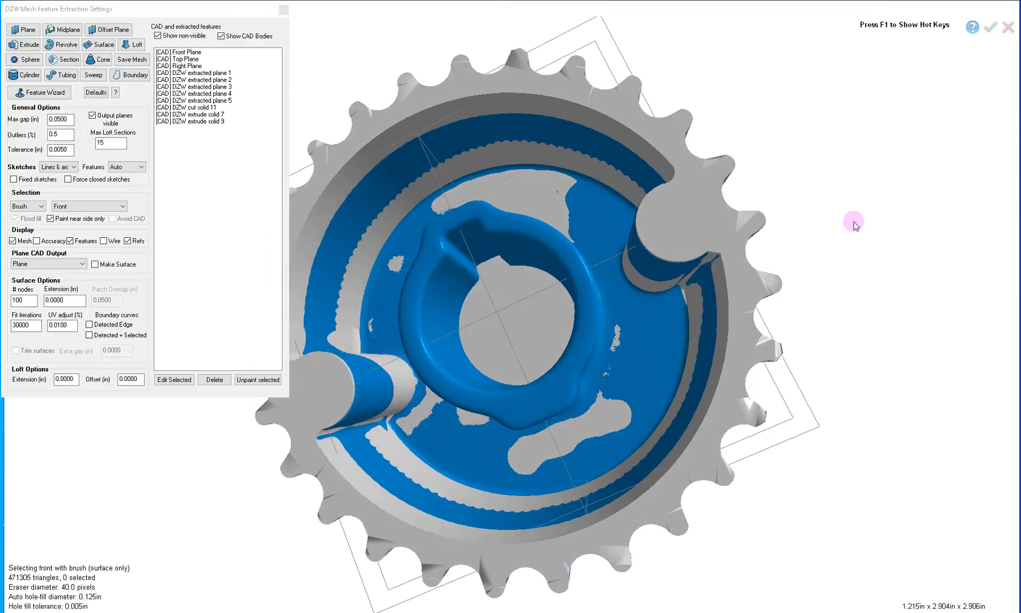
pyautogui.moveTo(726, 250); pyautogui.dragTo(713, 261, button='middle')
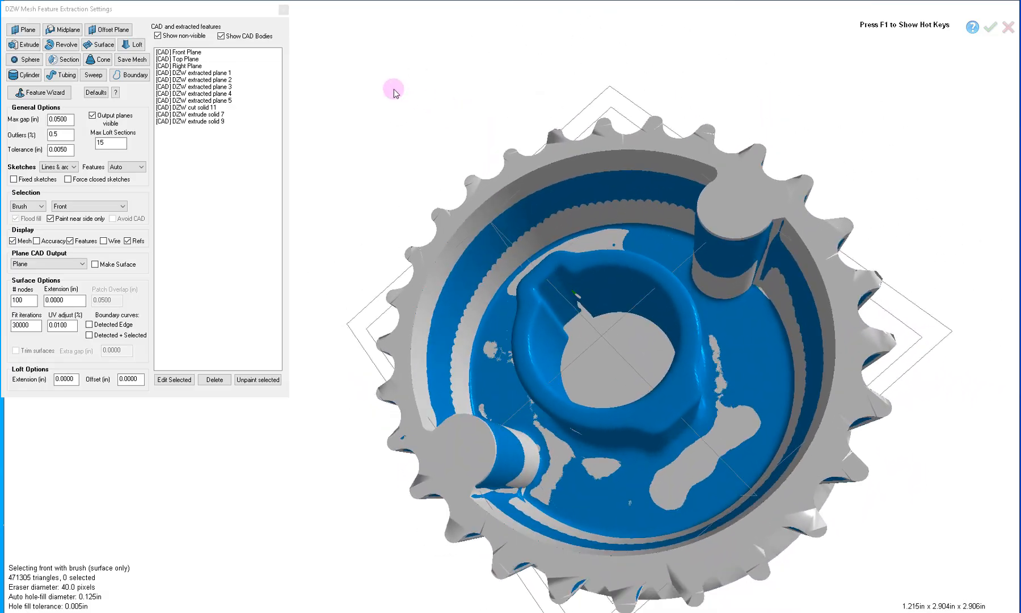
pyautogui.click(230, 87)
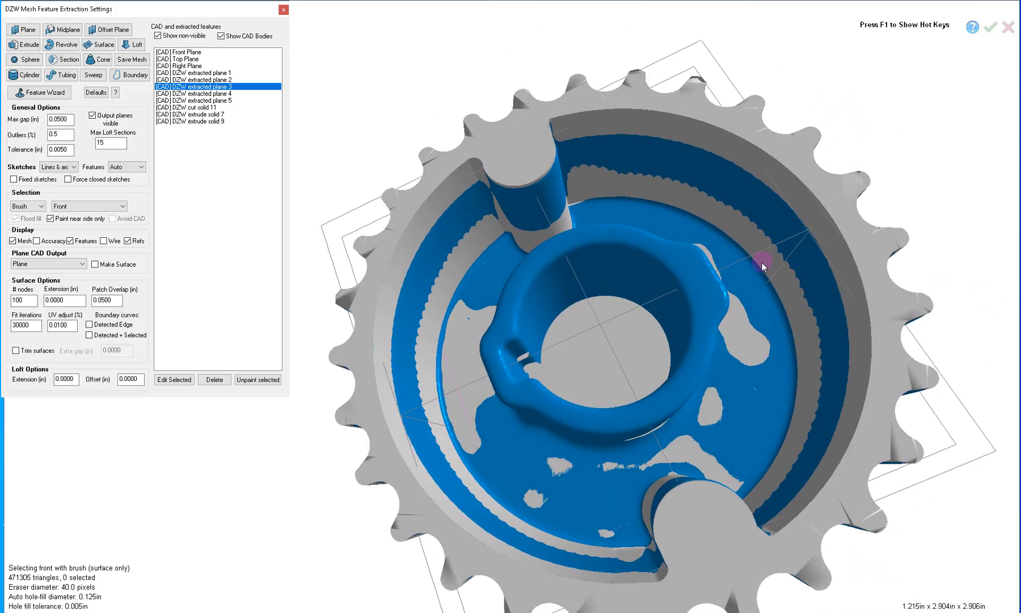
pyautogui.click(238, 39)
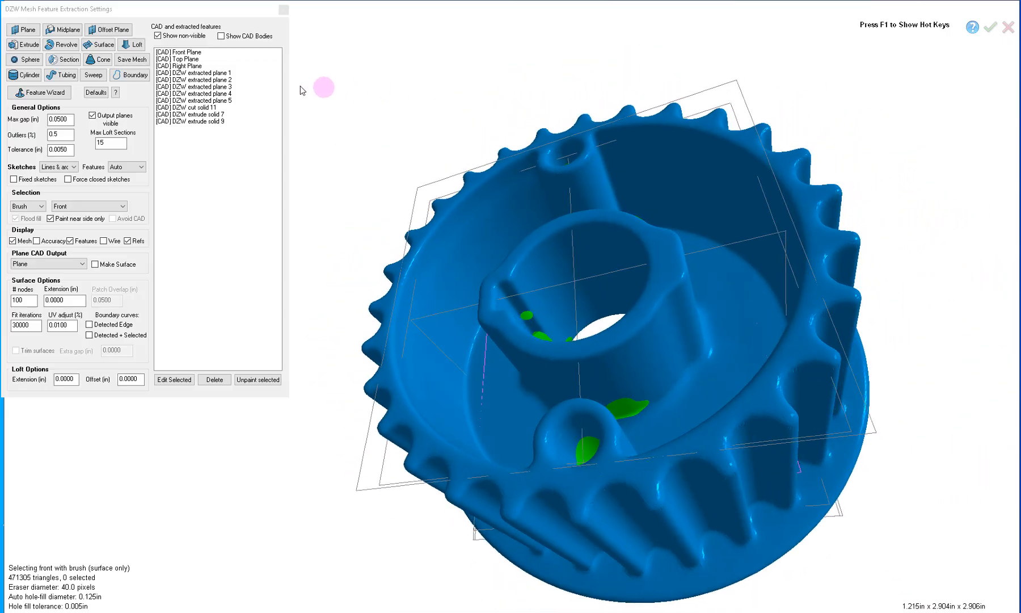
# - With DZW extracted plane 3 as reference, run the Feature Wizard search on the painted hub walls, bore and post holes
pyautogui.click(230, 89)
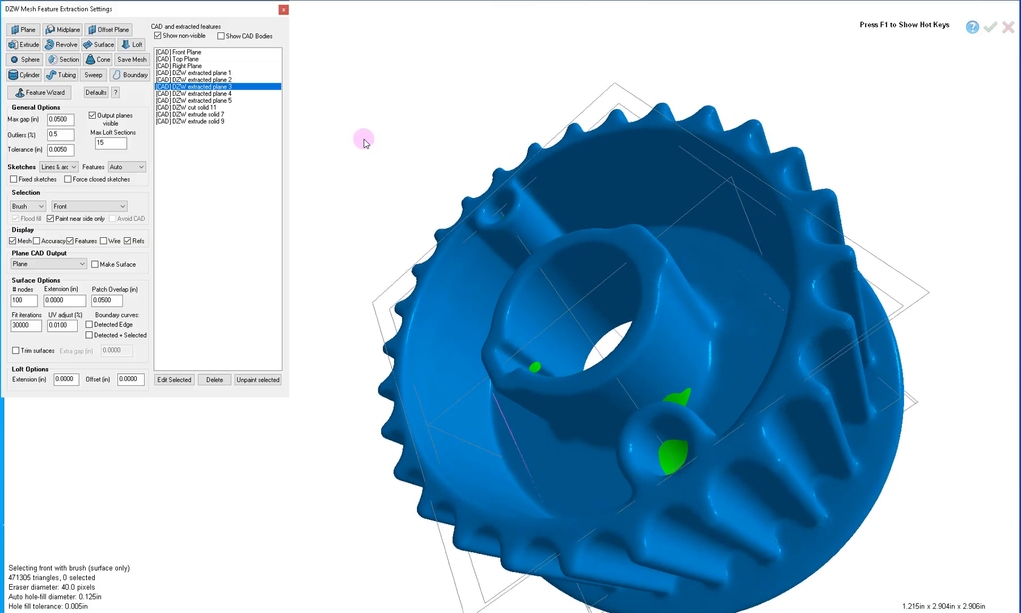
pyautogui.click(50, 93)
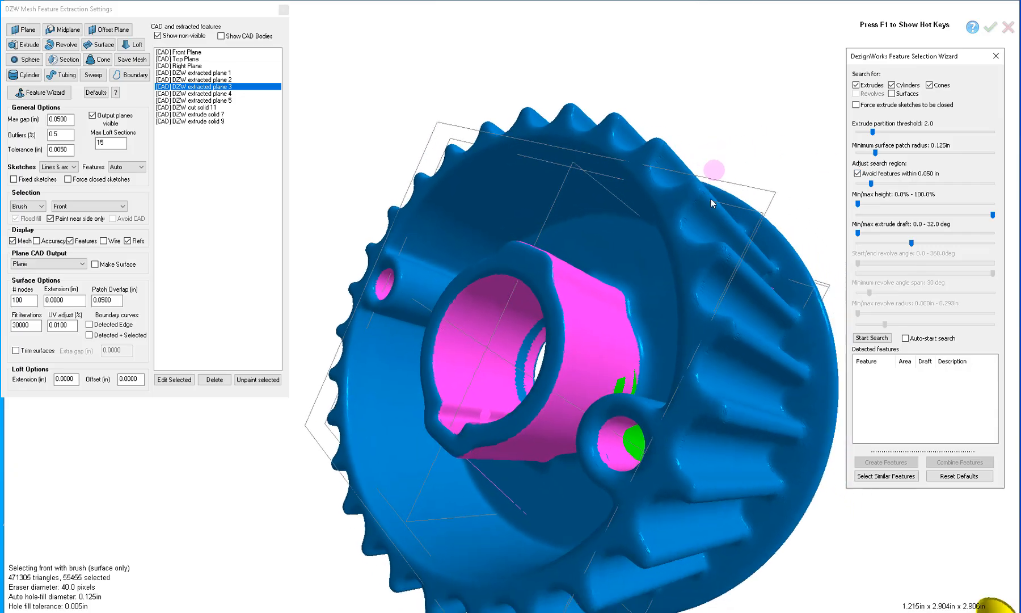
pyautogui.click(872, 338)
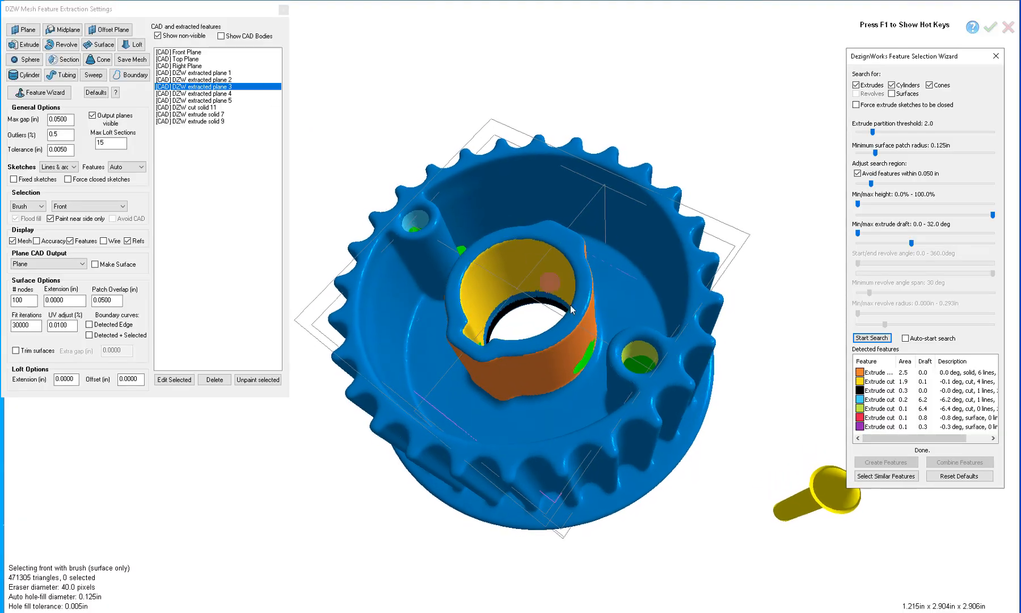
# - Extrude the hub's outer profile as a solid from DZW extracted plane 3, painting a spot on the hub's top rim for its height
pyautogui.click(865, 374)
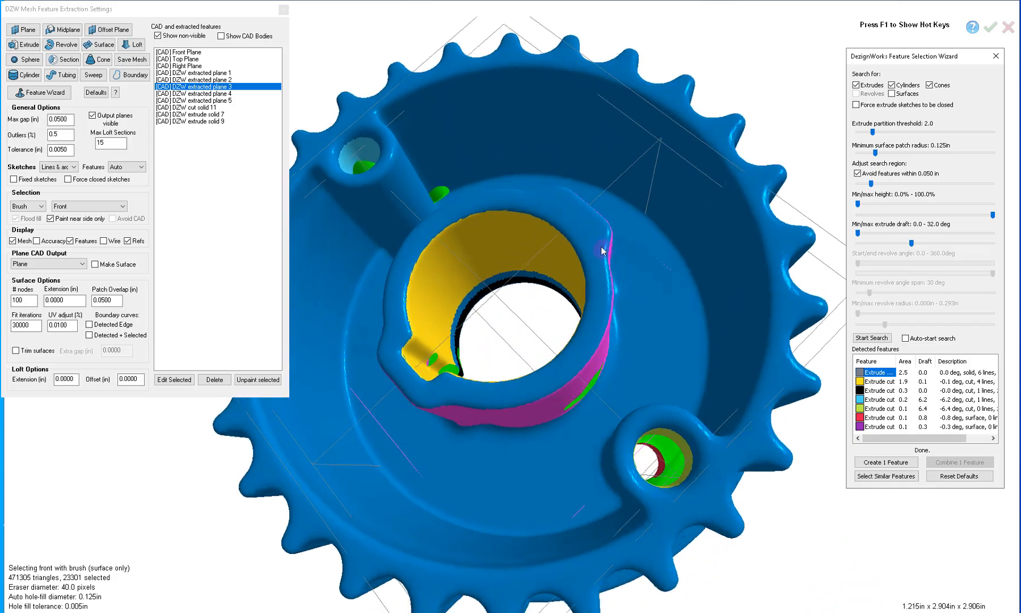
pyautogui.click(592, 233)
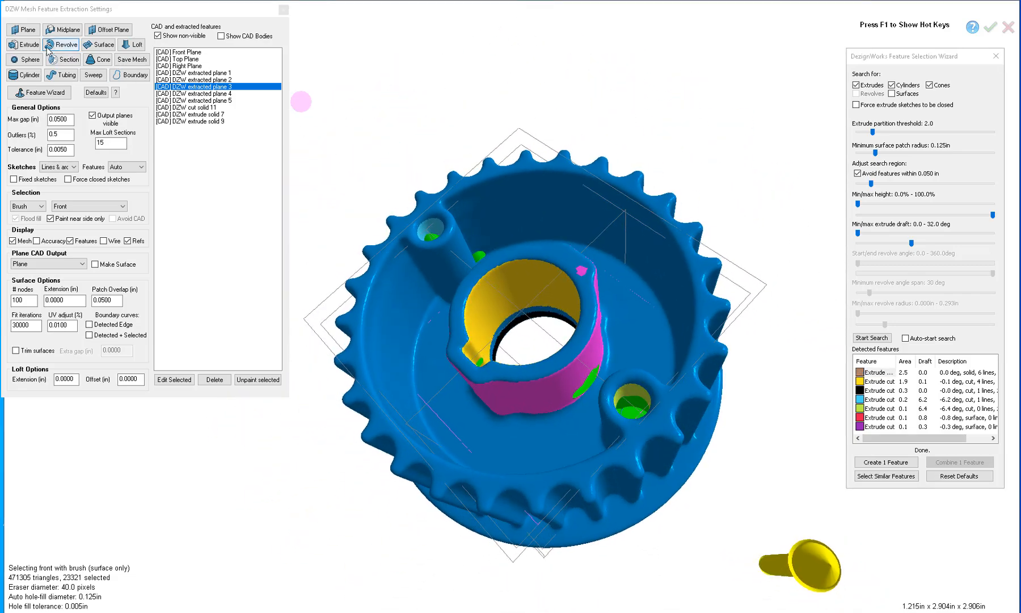
pyautogui.click(35, 47)
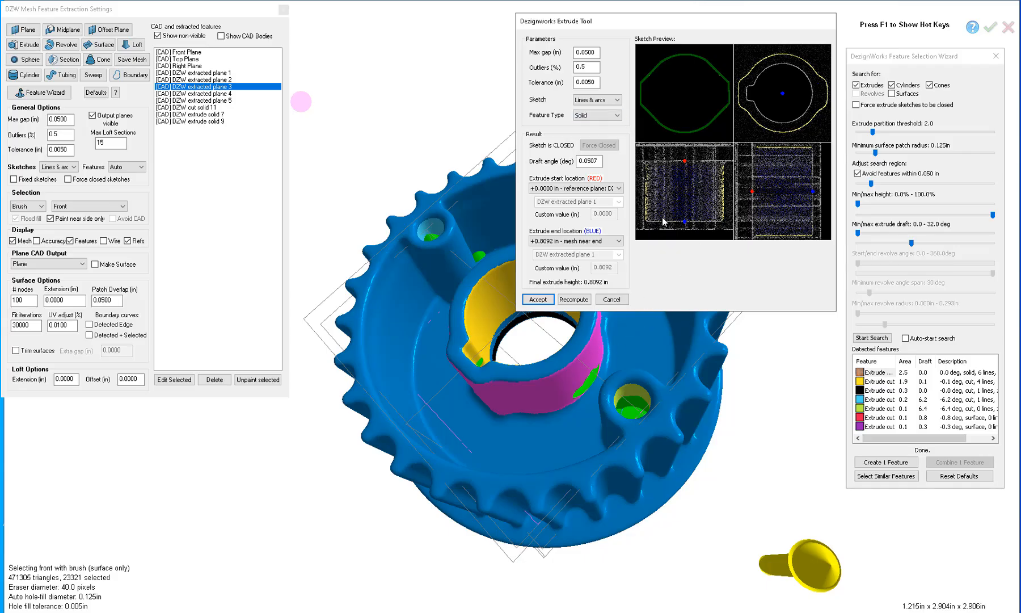
pyautogui.click(539, 299)
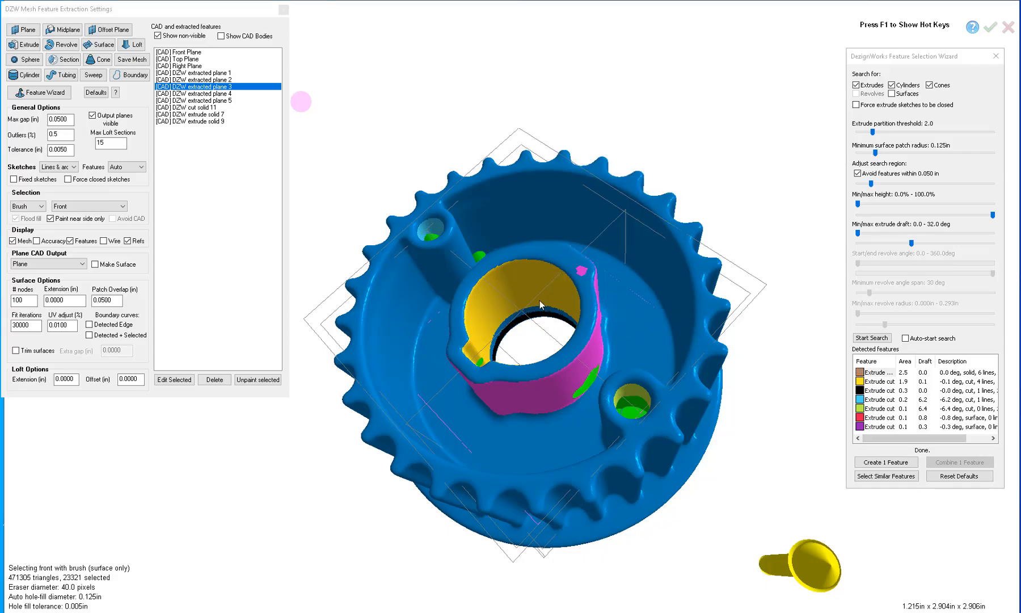
# - Create an extrude cut for the keyed bore from the Front Plane, using the detected bore walls and a painted spot on the hub's rim
pyautogui.moveTo(636, 295); pyautogui.dragTo(543, 322, button='middle')
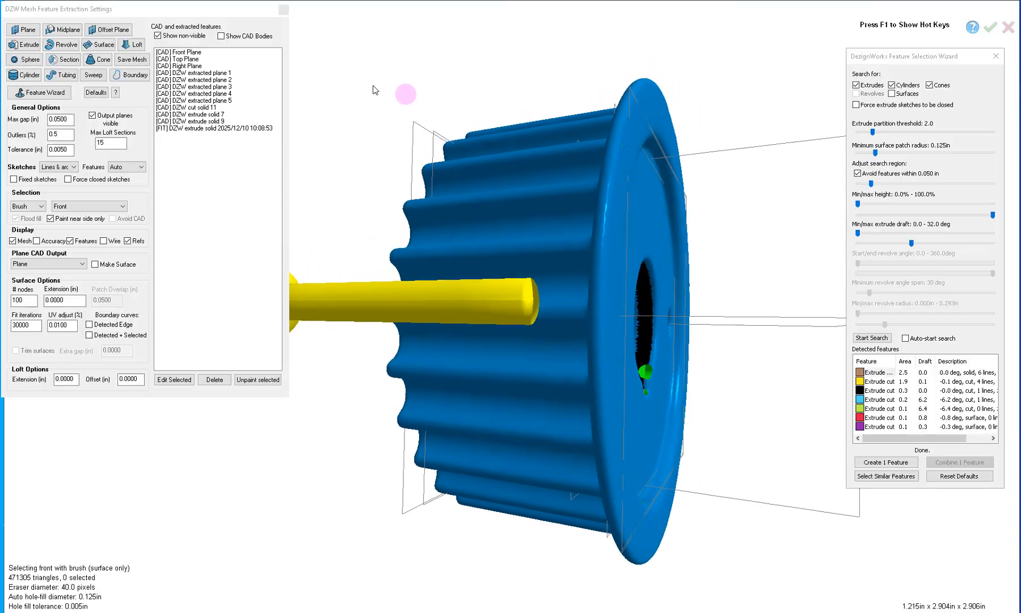
pyautogui.click(194, 52)
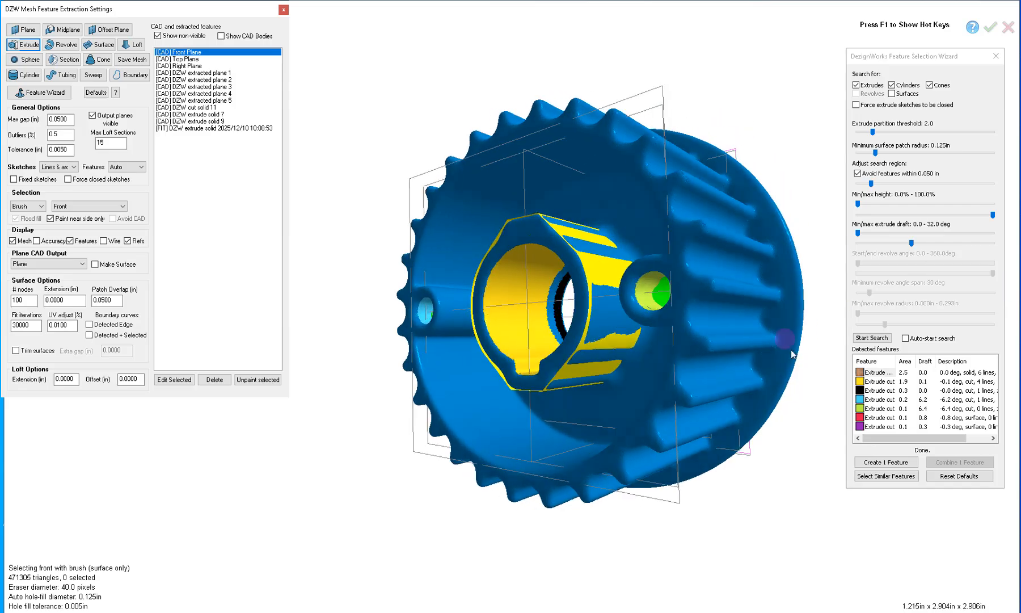
pyautogui.click(866, 381)
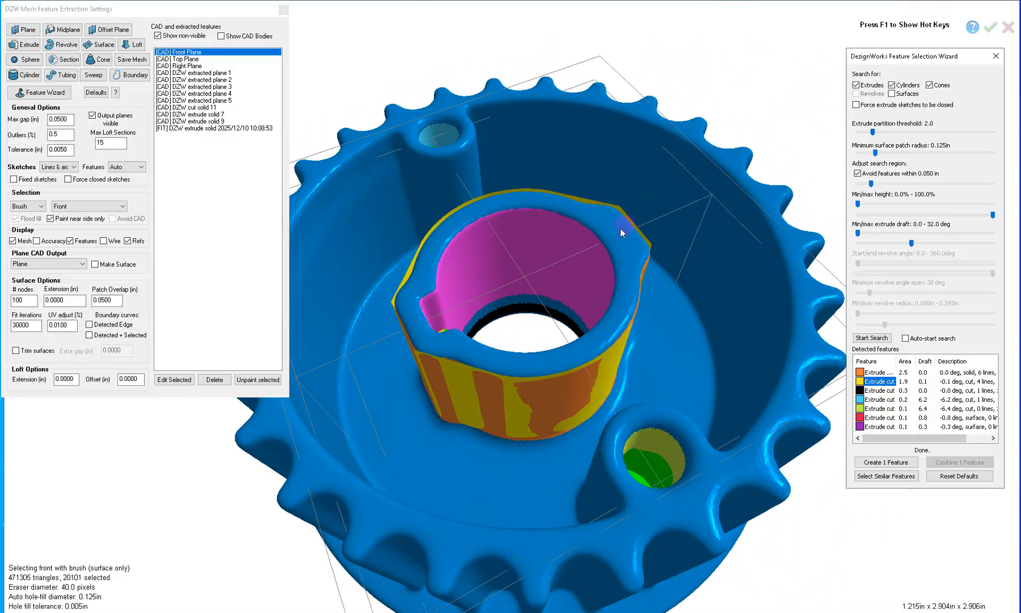
pyautogui.click(617, 226)
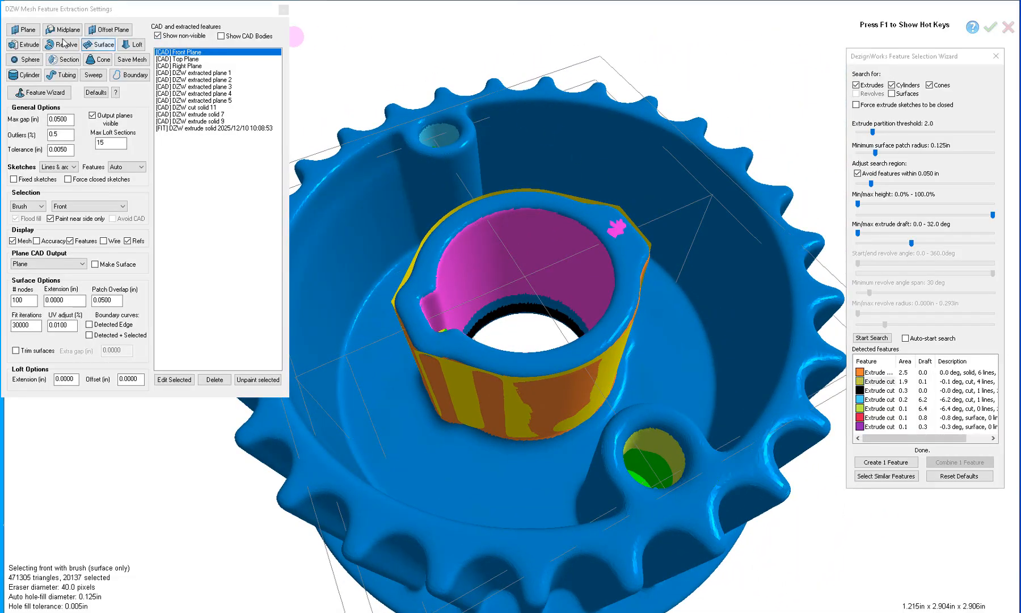
pyautogui.click(30, 45)
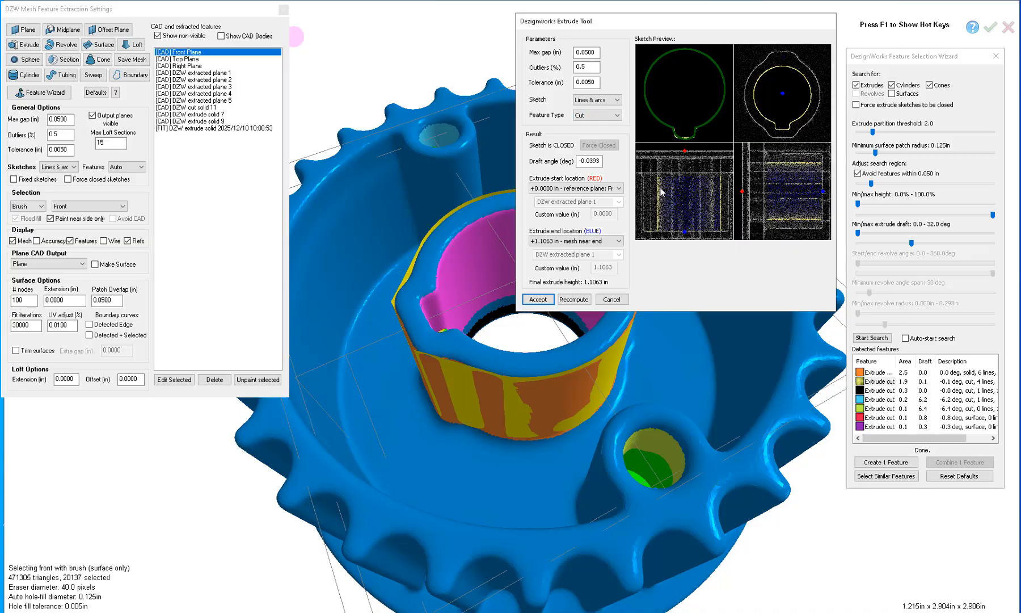
pyautogui.click(551, 298)
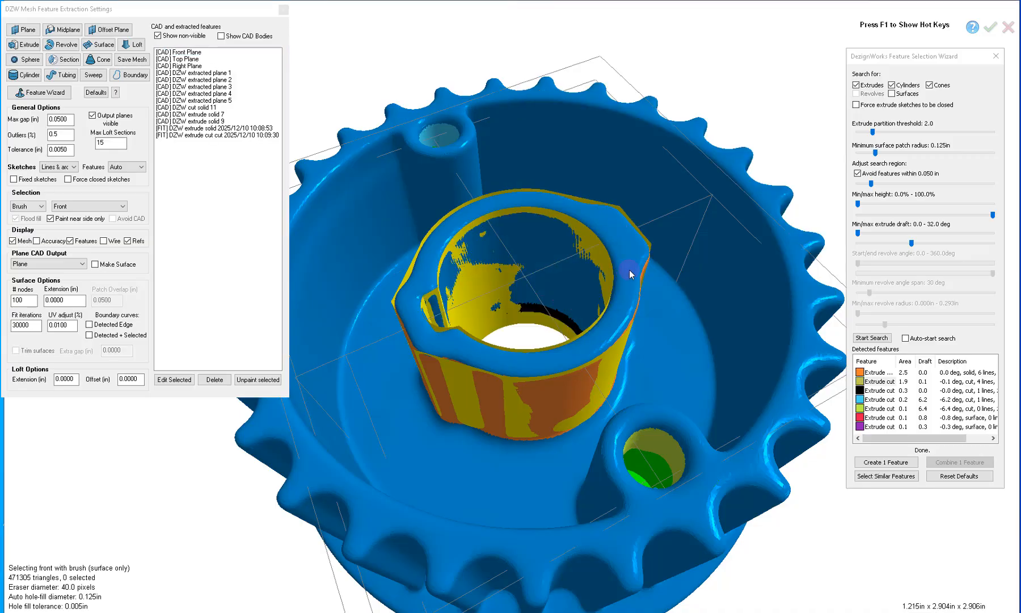
# - Accept the extracted hub extrude and bore cut to build them in the part, and inspect the model
pyautogui.click(991, 29)
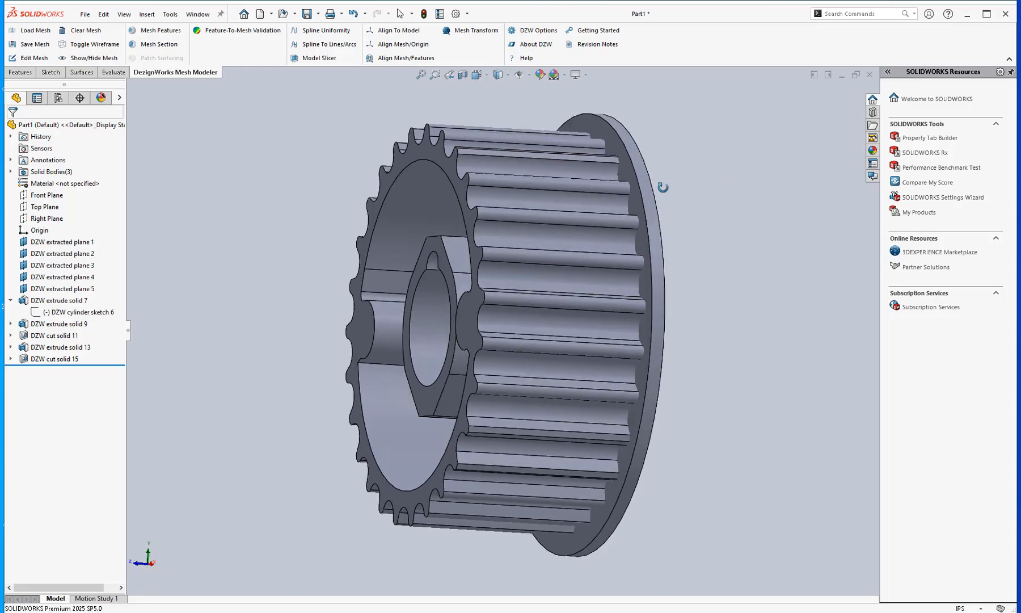
pyautogui.moveTo(543, 185); pyautogui.dragTo(725, 338, button='middle')
pyautogui.scroll(-1, 738, 298)
pyautogui.scroll(3, 443, 181)
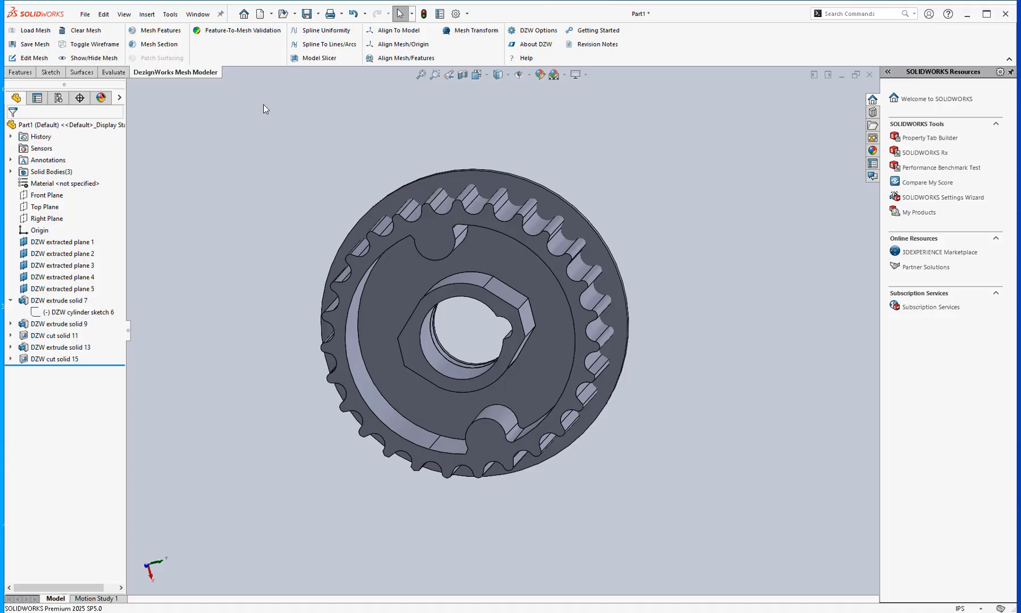
# - Validate the model's faces against the mesh and examine the error colour map on the front and the recessed back face
pyautogui.click(241, 31)
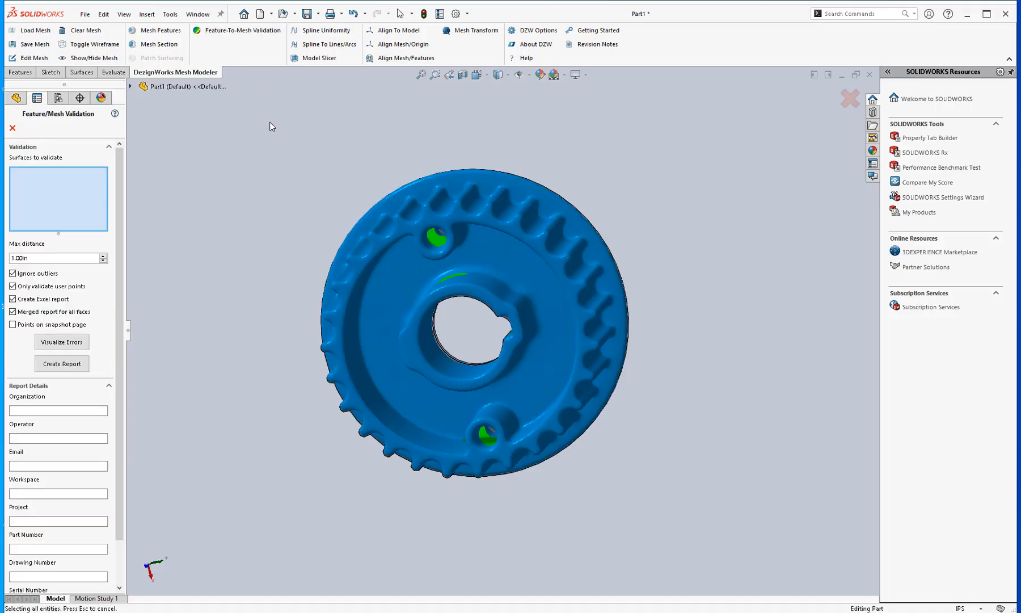
pyautogui.click(82, 341)
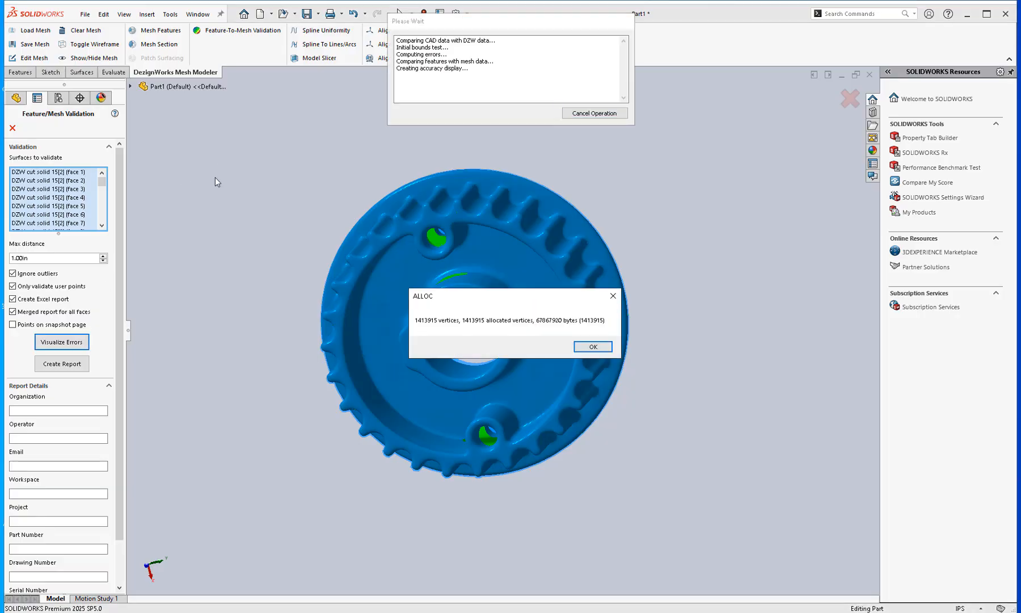
pyautogui.click(589, 347)
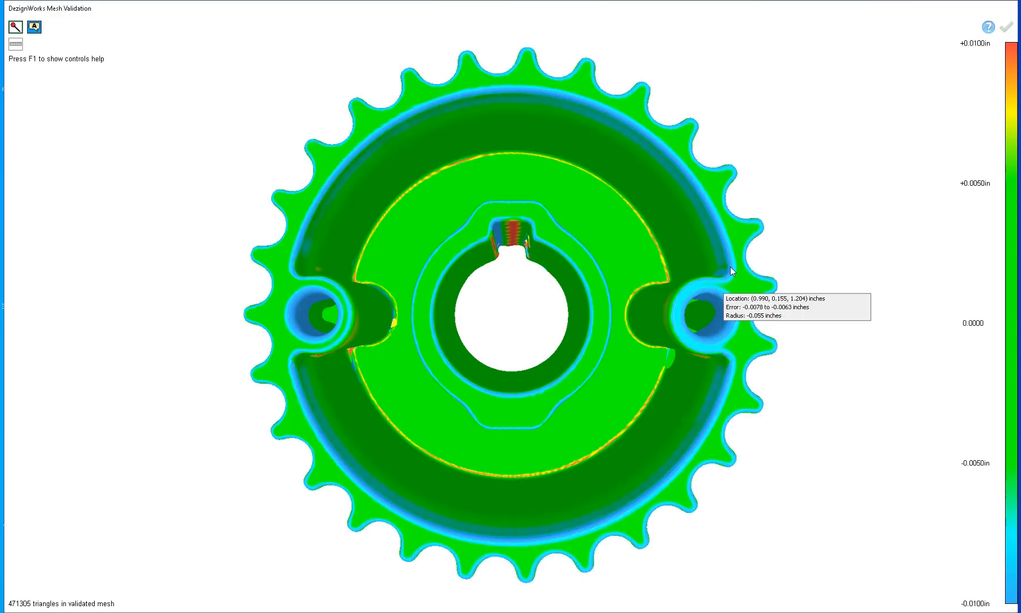
pyautogui.scroll(-1, 757, 190)
pyautogui.moveTo(757, 190); pyautogui.dragTo(968, 47, button='middle')
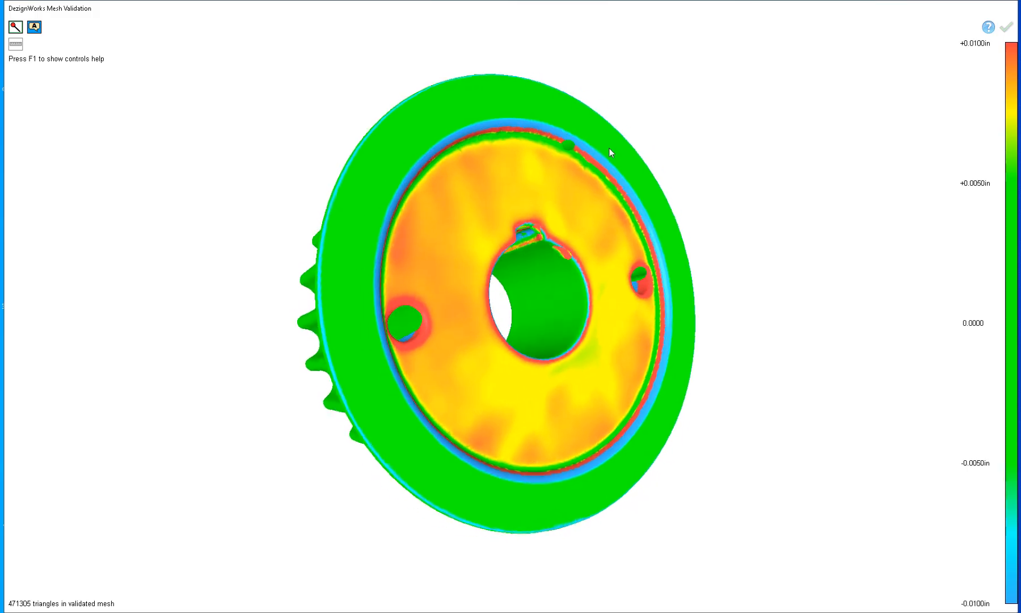
pyautogui.scroll(8, 667, 252)
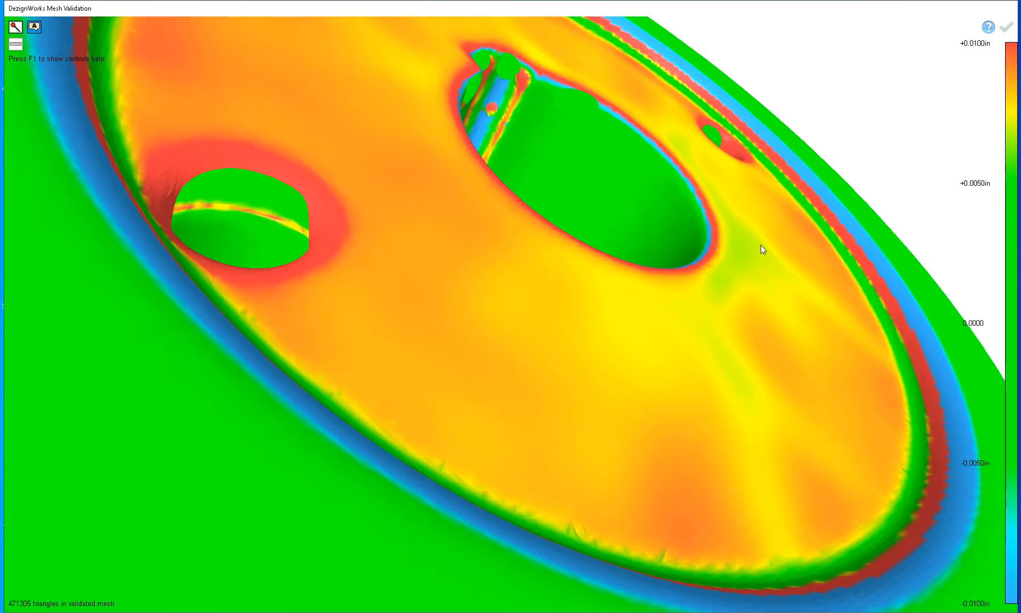
pyautogui.moveTo(788, 234)
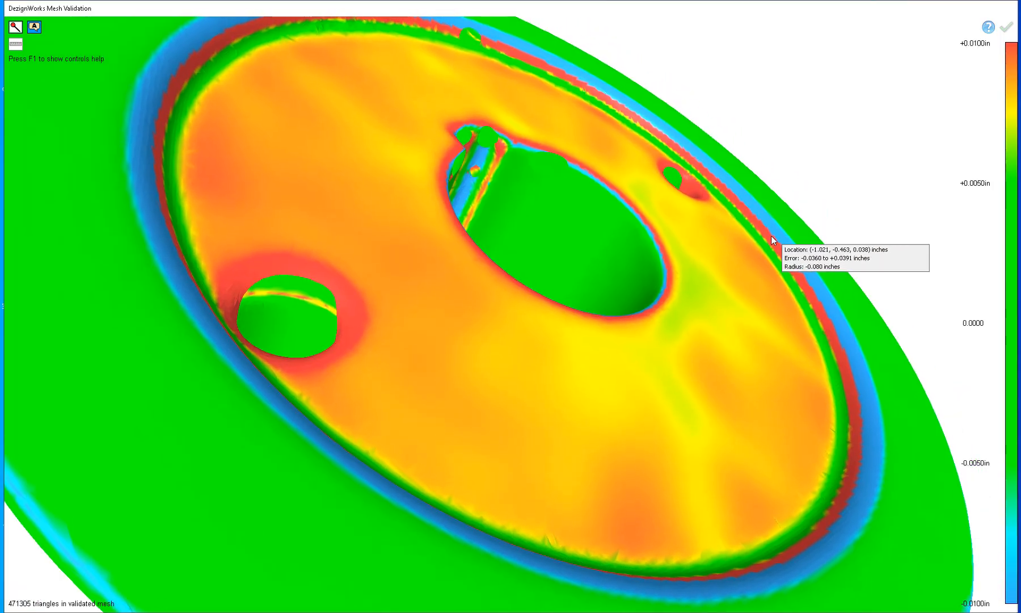
pyautogui.scroll(-6, 789, 207)
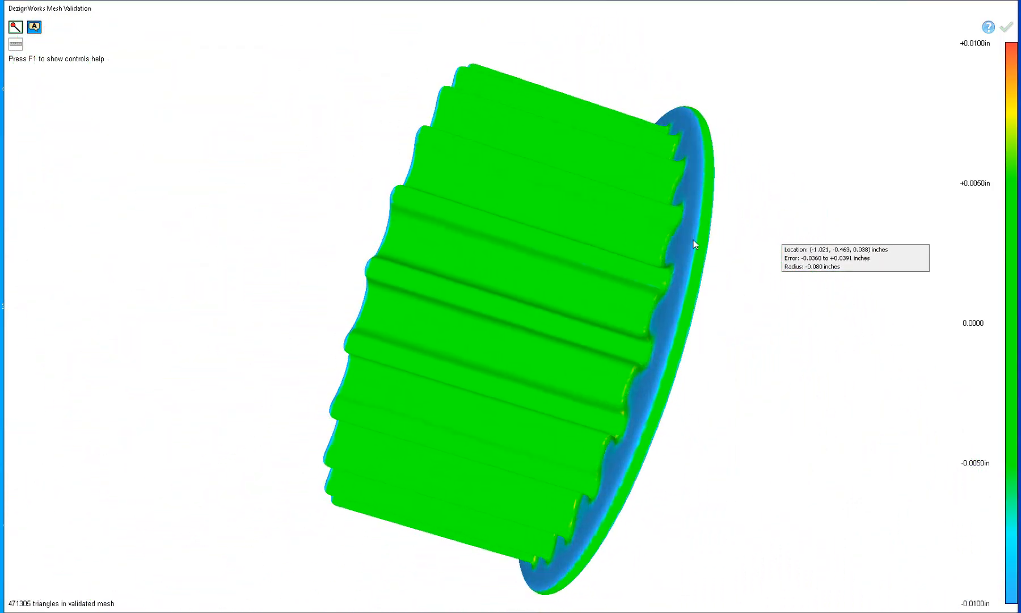
# - Place two error callouts on the flange's tooth-side face and one on a tooth flank
pyautogui.click(759, 270)
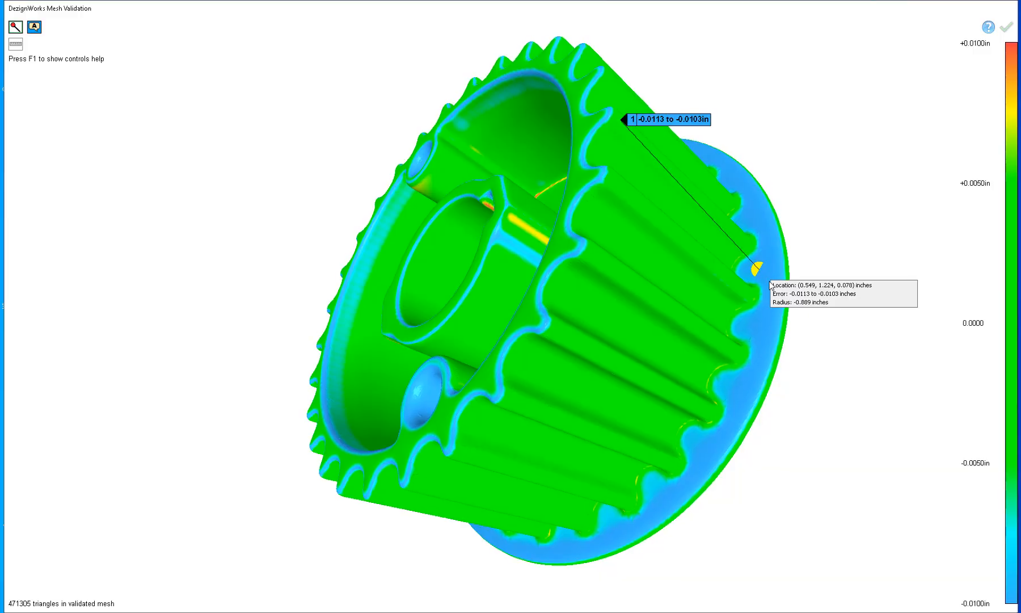
pyautogui.click(704, 345)
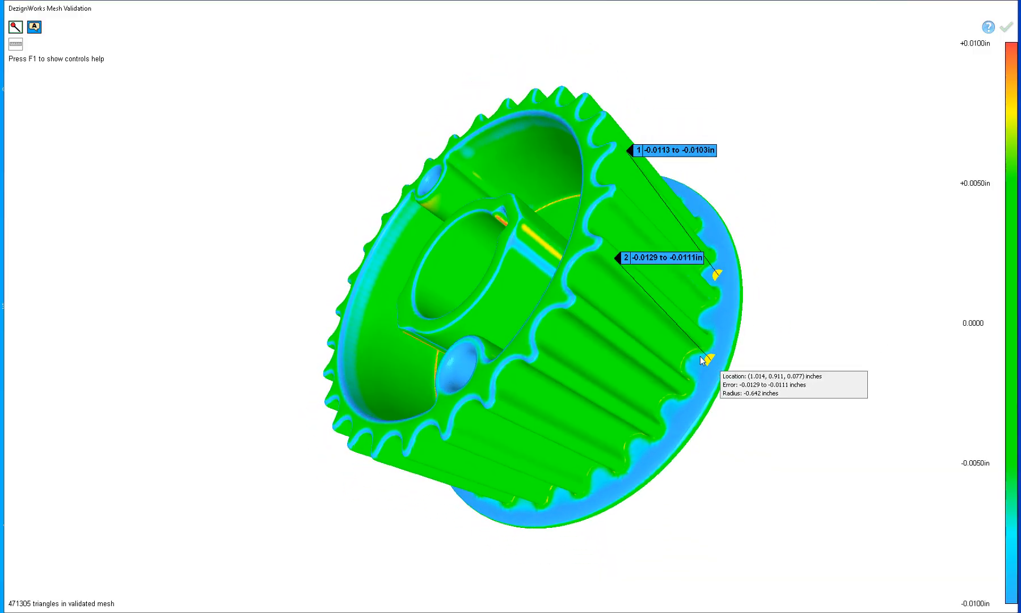
pyautogui.click(663, 340)
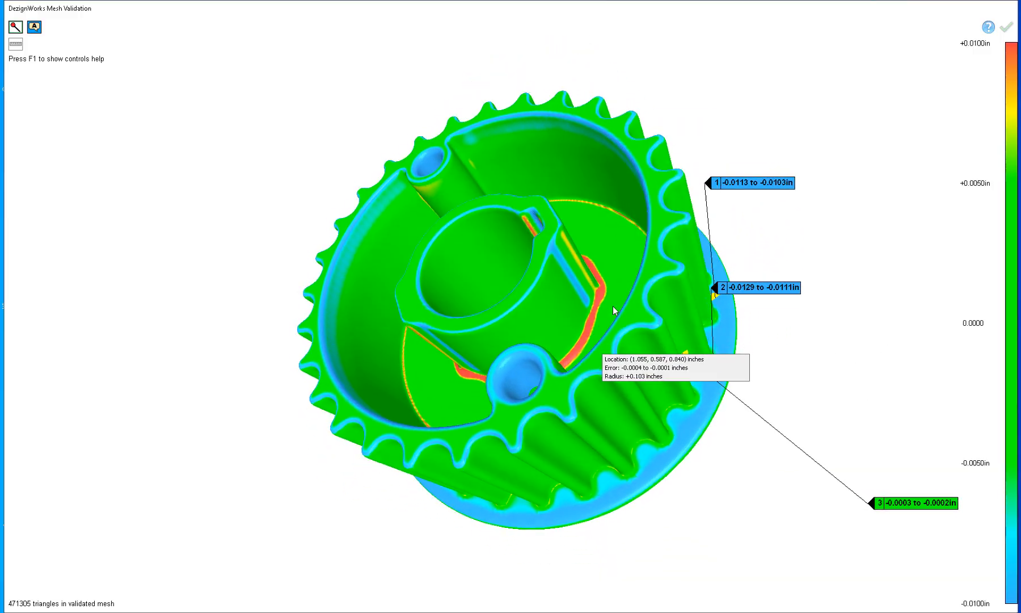
# - Add error callouts inside the pocket, at three spots on the toothed top rim, and on the hub's outer wall
pyautogui.click(624, 311)
pyautogui.click(638, 314)
pyautogui.click(613, 354)
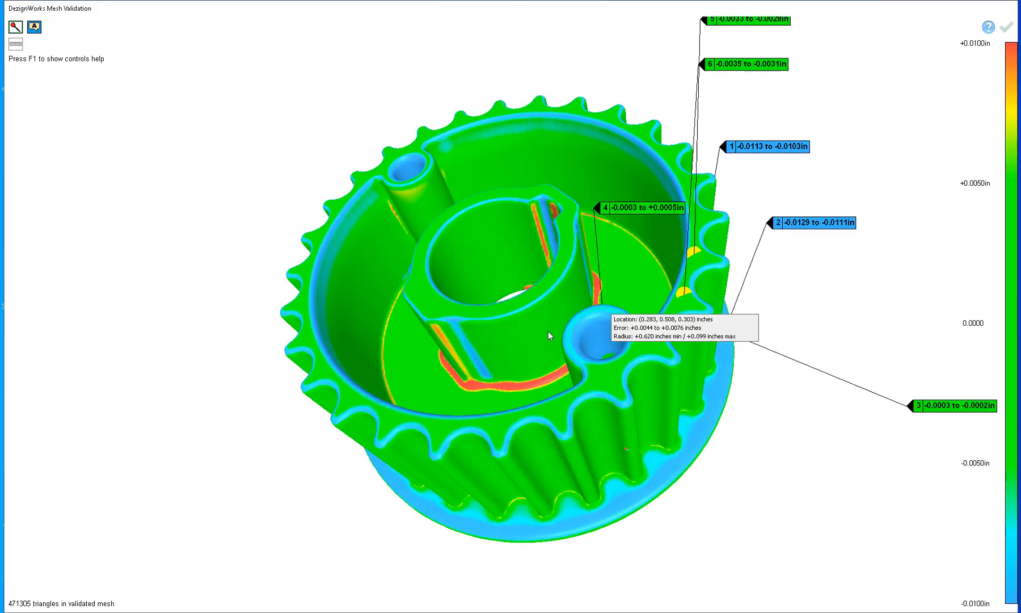
pyautogui.click(534, 328)
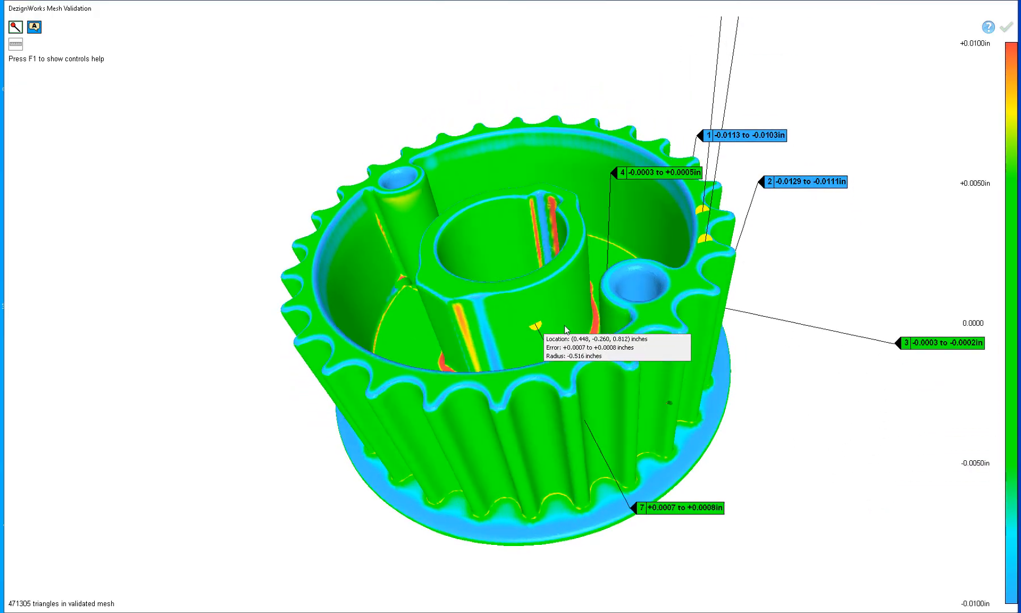
pyautogui.click(559, 366)
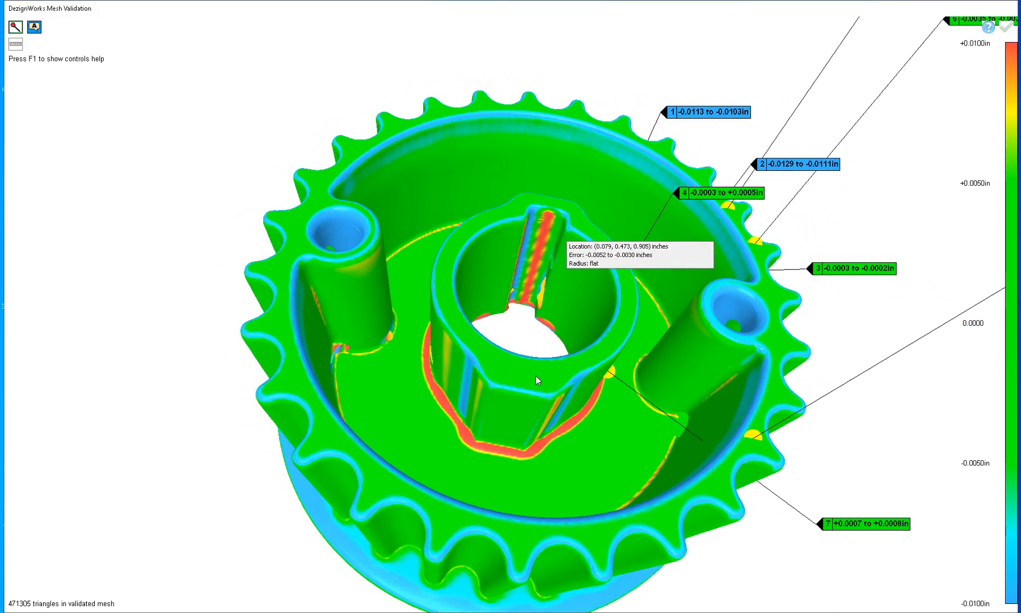
# - Add error callouts on the hub's top face, the pocket floor, a post wall, the nearby rim area and the flange's back face
pyautogui.click(535, 373)
pyautogui.click(418, 372)
pyautogui.click(379, 294)
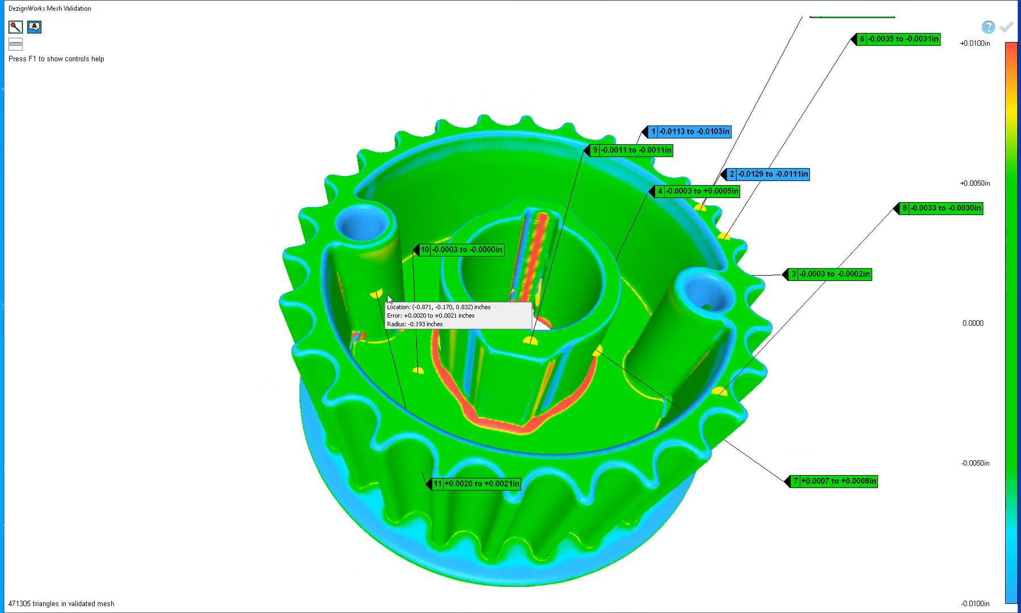
pyautogui.click(346, 324)
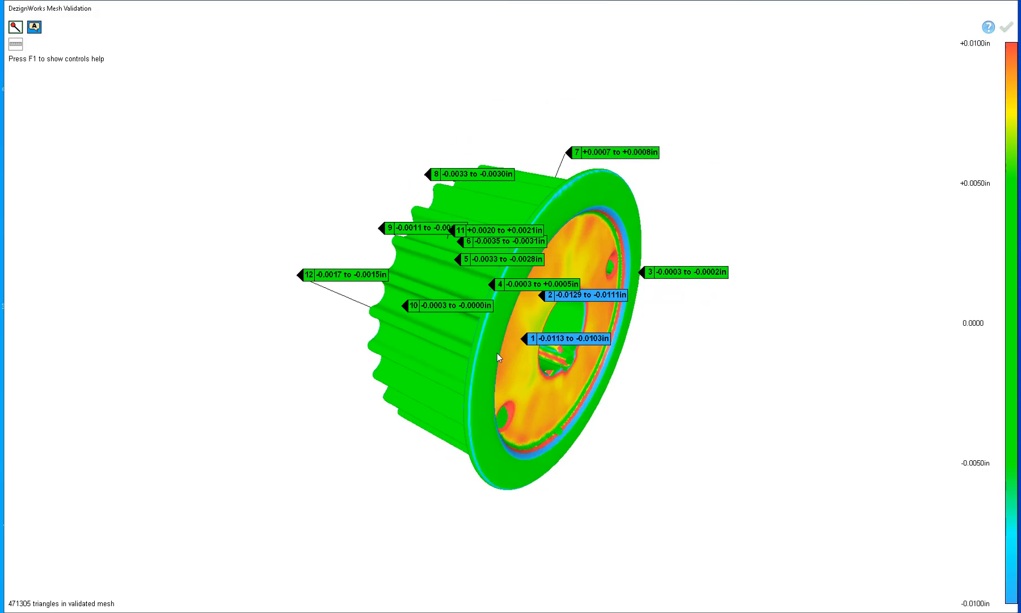
pyautogui.click(491, 359)
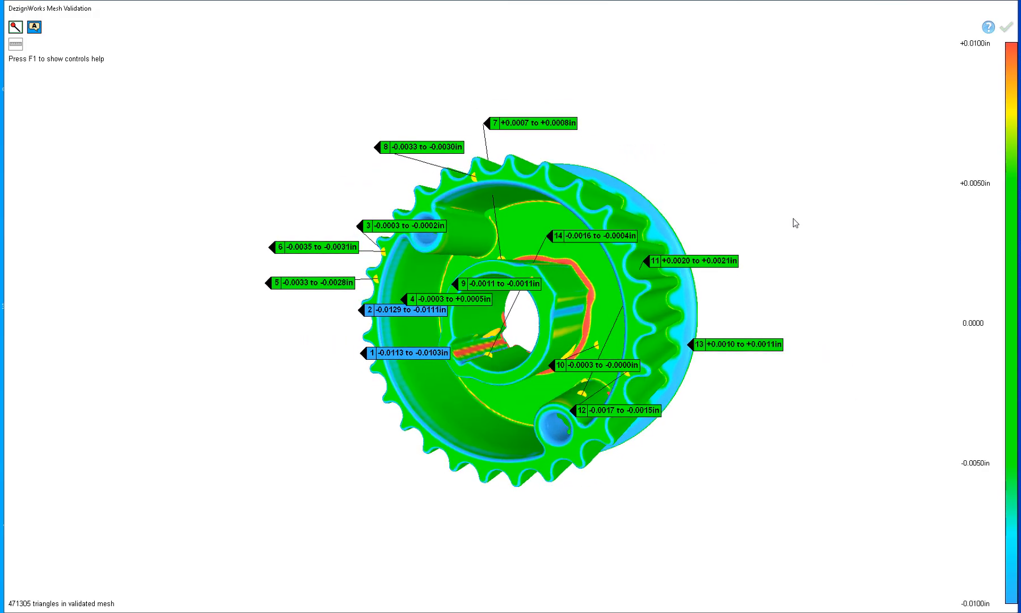
# - Capture two report snapshots of the error map with its callouts, one angled view and one nearly front-on, and close the validation view
pyautogui.press('s')
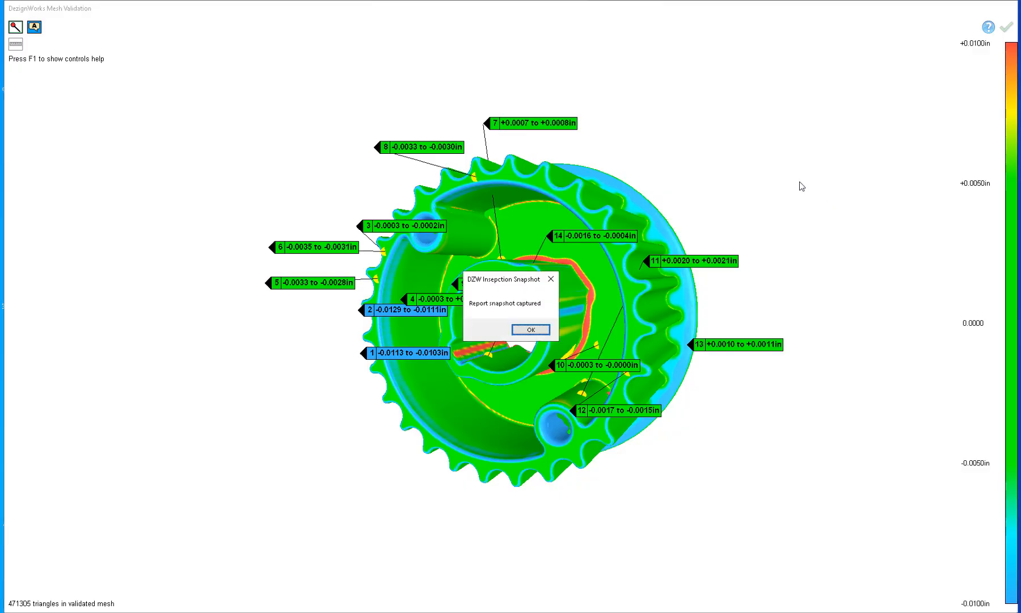
pyautogui.click(532, 330)
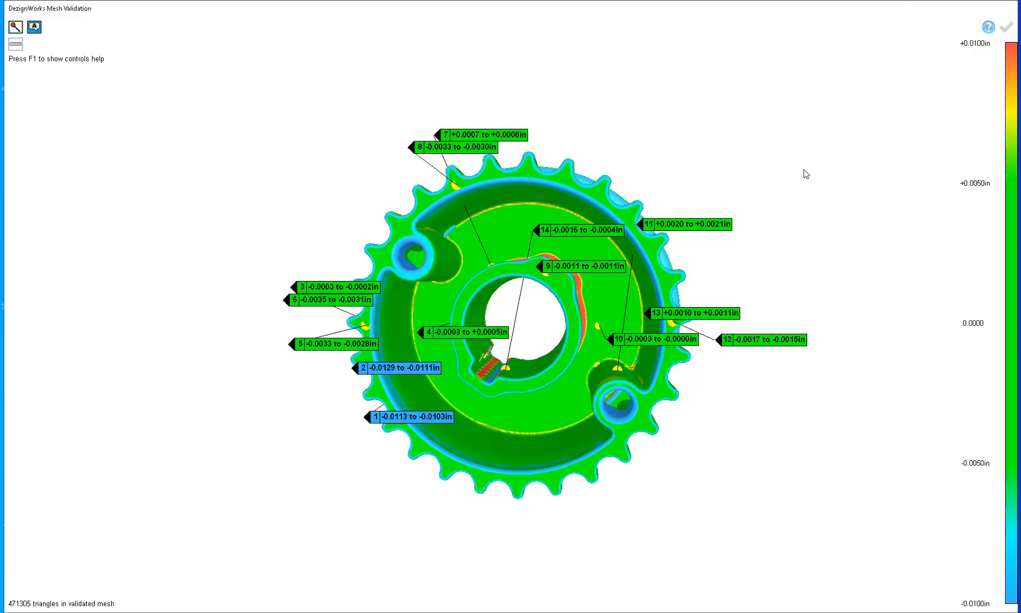
pyautogui.press('s')
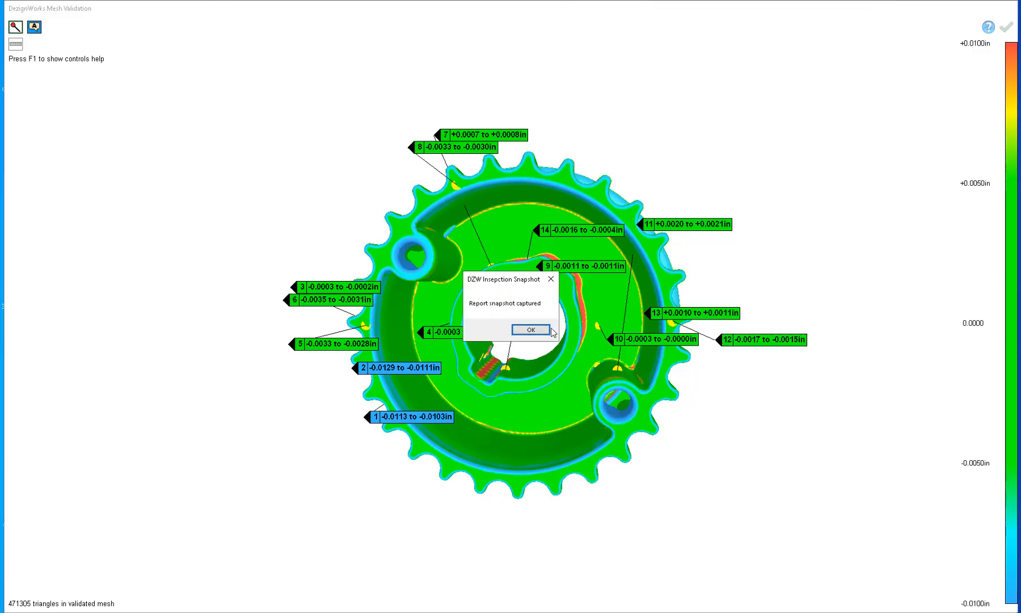
pyautogui.click(531, 330)
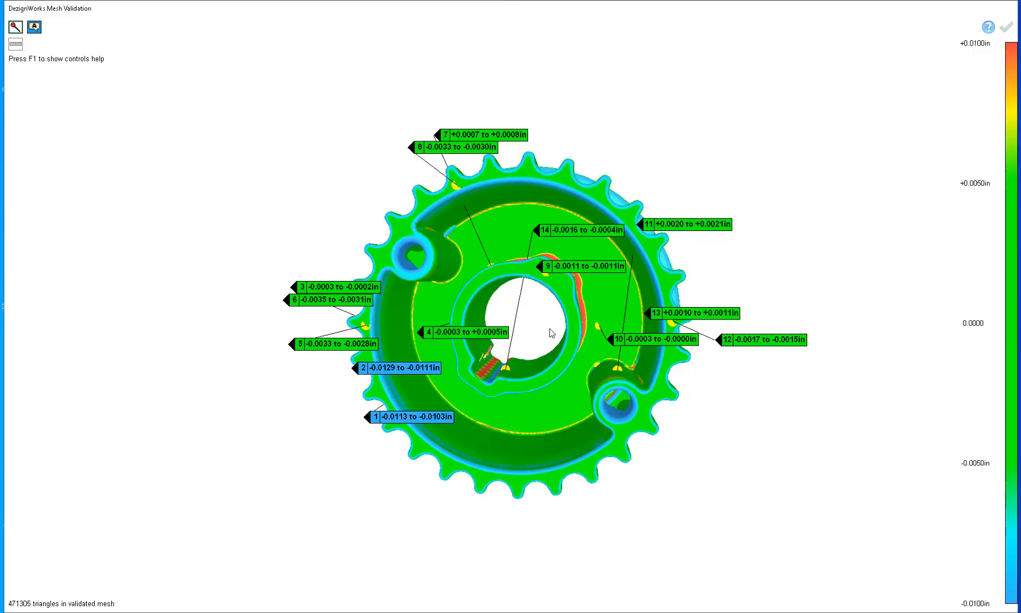
pyautogui.click(1002, 32)
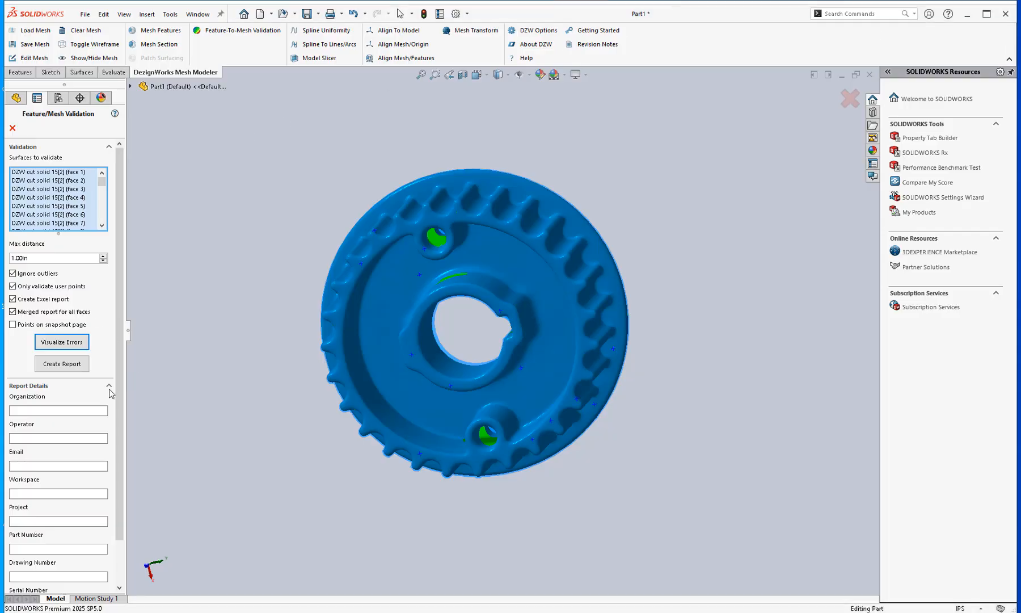
# - Create the Excel inspection report, review its data sheet and both snapshot sheets, and close the workbook
pyautogui.click(62, 363)
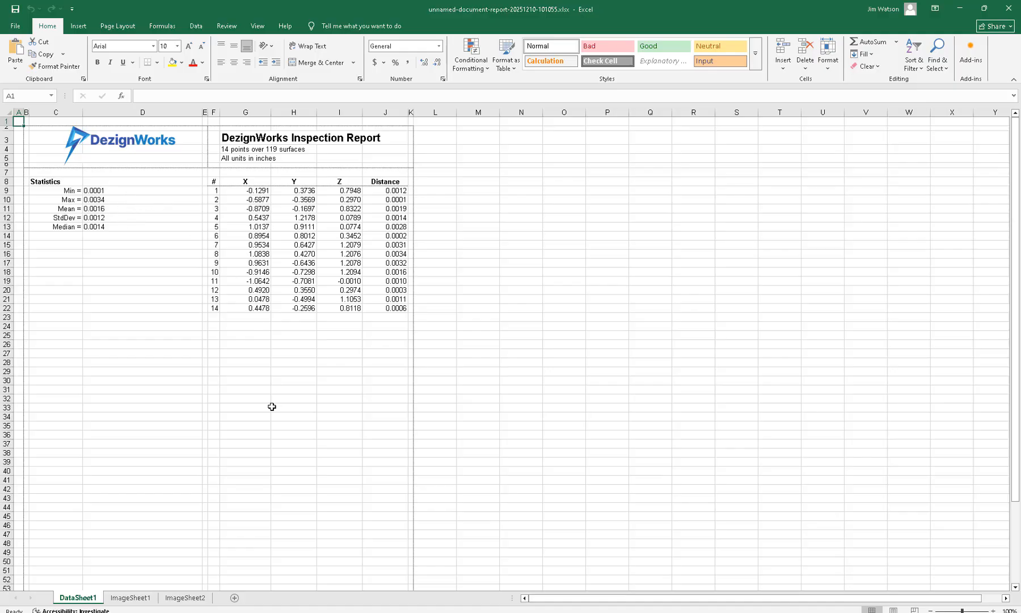
pyautogui.click(132, 598)
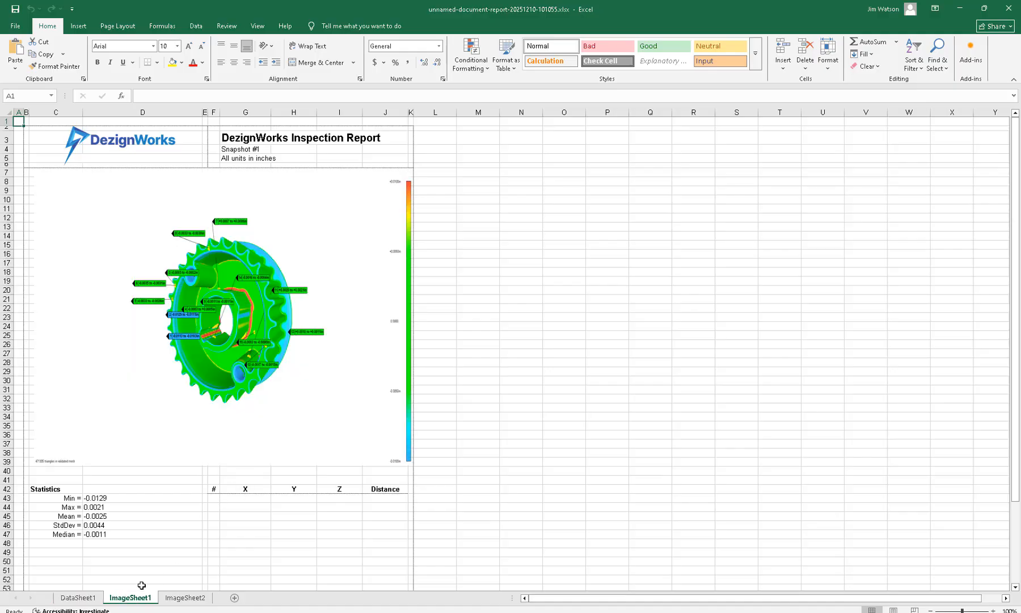
pyautogui.click(191, 600)
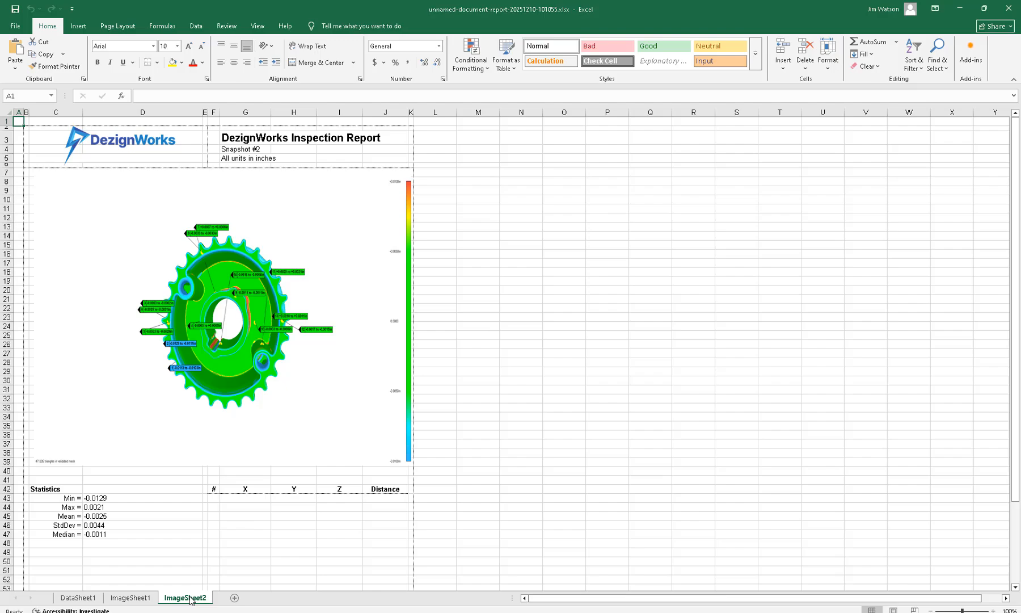
pyautogui.click(144, 599)
pyautogui.click(95, 599)
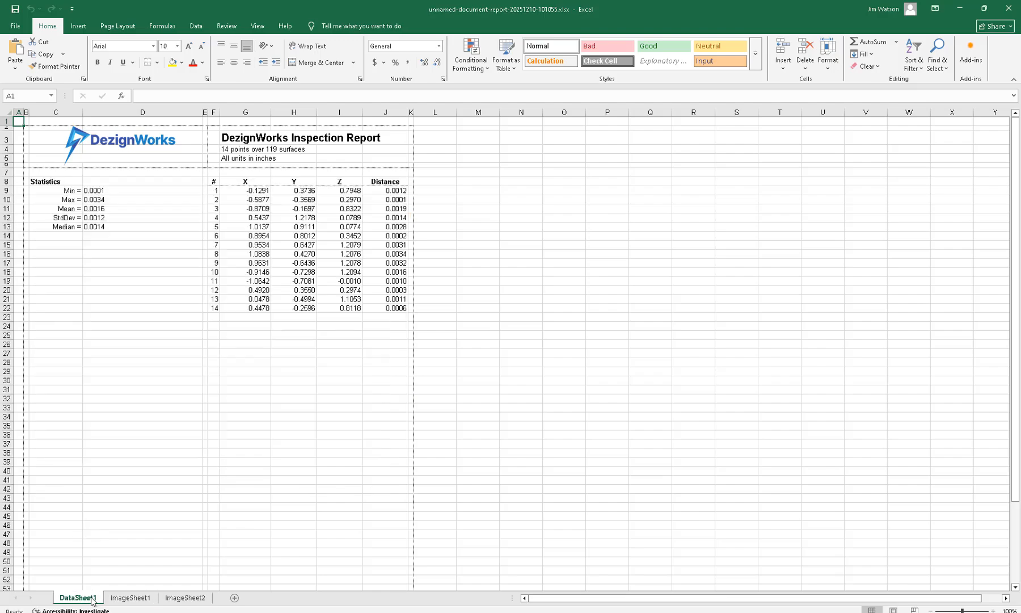
pyautogui.click(1008, 9)
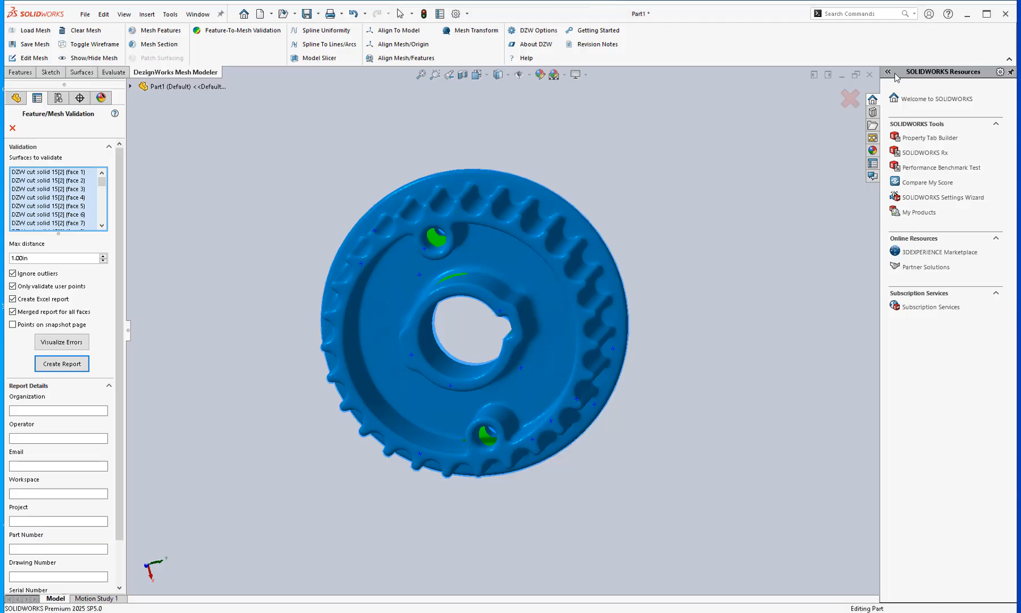
# - Close the Feature/Mesh Validation and display the finished pulley solid without the mesh
pyautogui.click(12, 128)
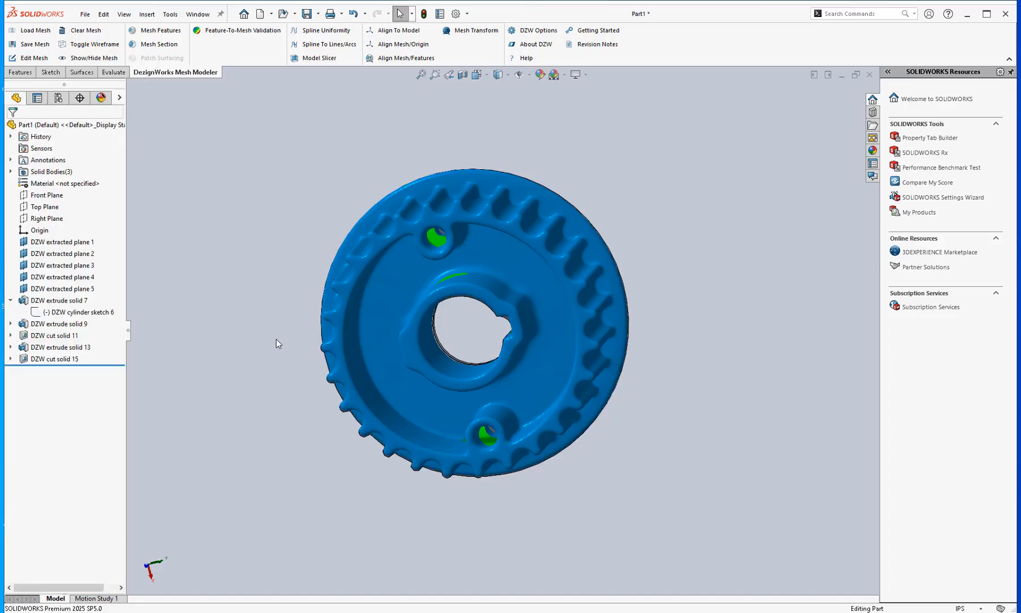
pyautogui.moveTo(276, 343); pyautogui.dragTo(342, 310, button='middle')
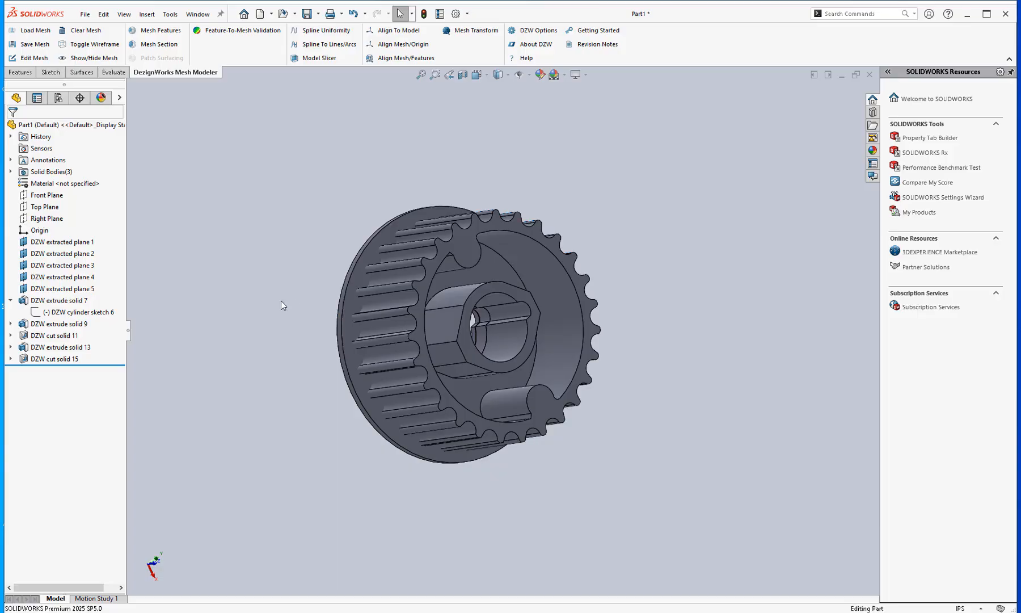
pyautogui.click(566, 612)
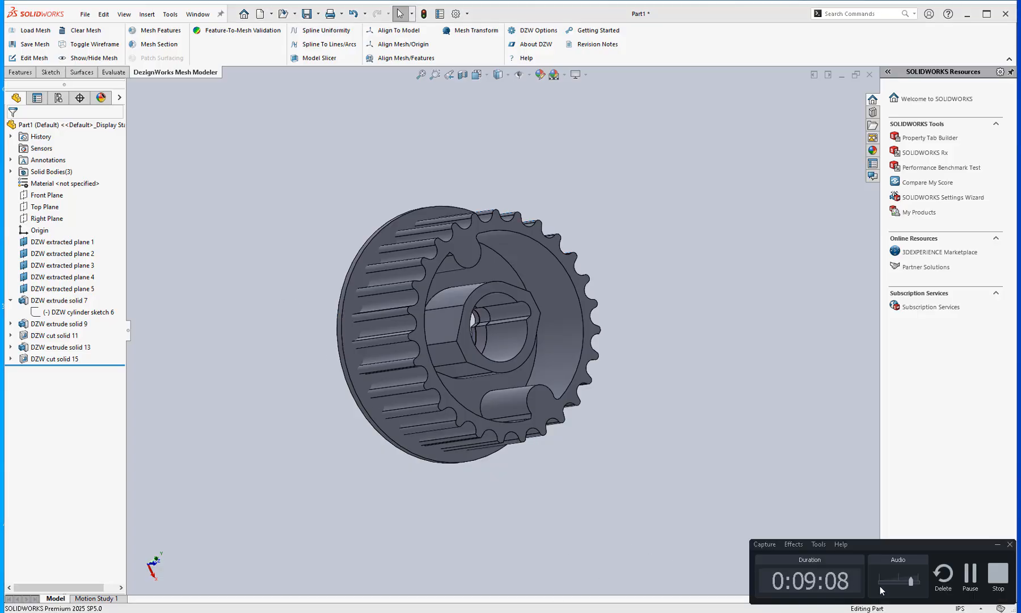